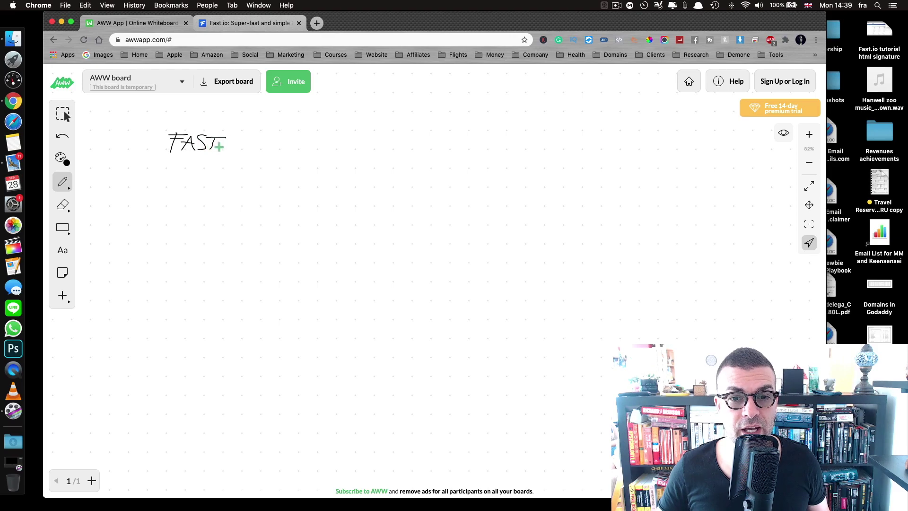
Step: Draw a box around FAST.IO, add a plus sign beside it and handwrite G.DRIVE in its own box
mouse_move(156, 125)
left_mouse_down()
mouse_move(195, 164)
mouse_move(269, 138)
mouse_move(156, 125)
left_mouse_up()
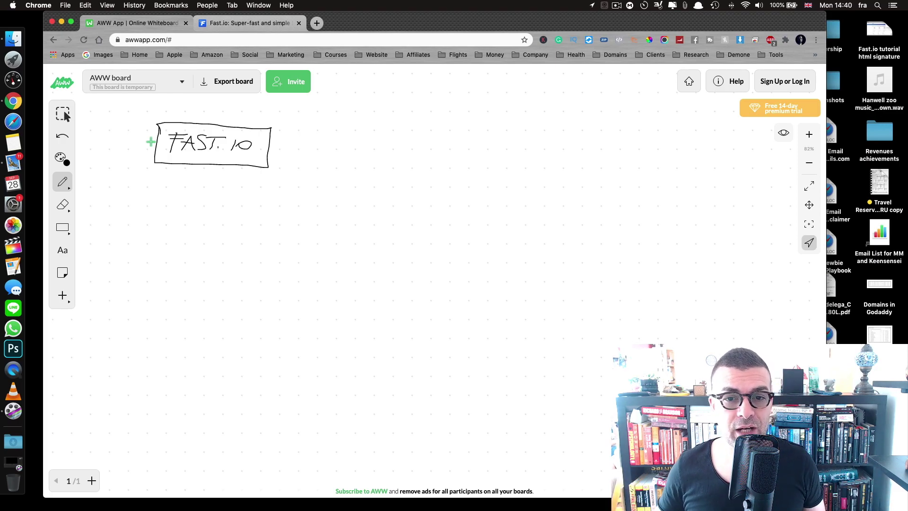
mouse_move(275, 148)
left_mouse_down()
mouse_move(291, 148)
mouse_move(280, 155)
left_mouse_up()
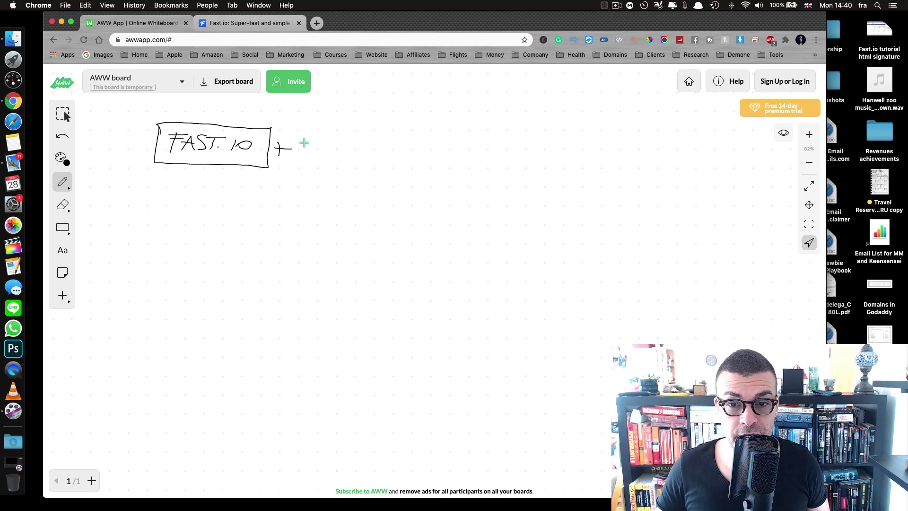
mouse_move(309, 143)
left_mouse_down()
mouse_move(310, 152)
mouse_move(378, 154)
left_mouse_up()
left_click(316, 152)
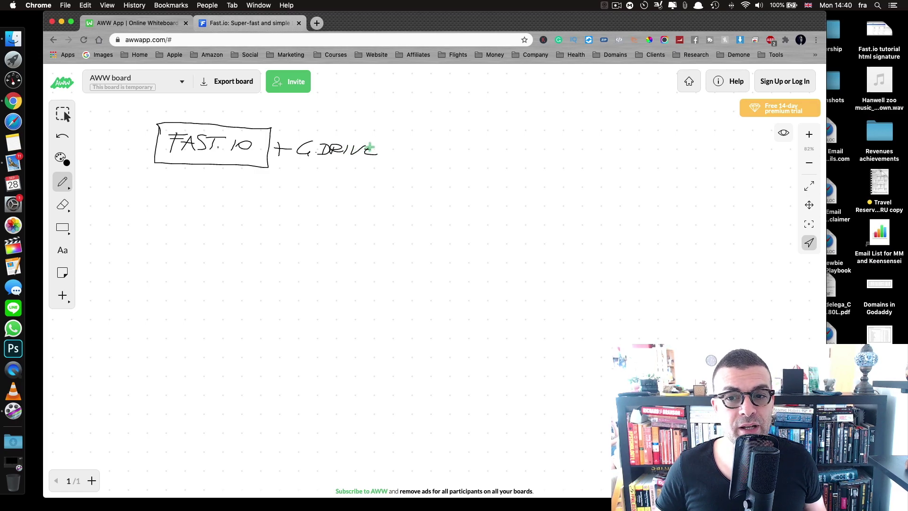
mouse_move(297, 134)
left_mouse_down()
mouse_move(284, 161)
mouse_move(369, 169)
left_mouse_up()
mouse_move(298, 131)
left_mouse_down()
mouse_move(382, 138)
mouse_move(383, 169)
left_mouse_up()
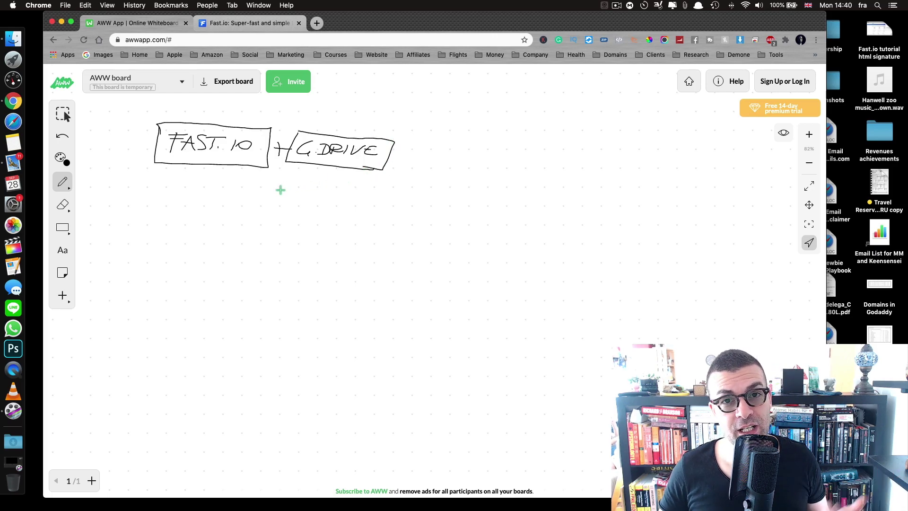
Step: Handwrite 16 GB beneath the G.DRIVE box and WEBPAGE in a box below the first row
mouse_move(334, 172)
left_mouse_down()
mouse_move(326, 182)
mouse_move(352, 178)
mouse_move(350, 186)
left_mouse_up()
left_click_drag(351, 174, 351, 185)
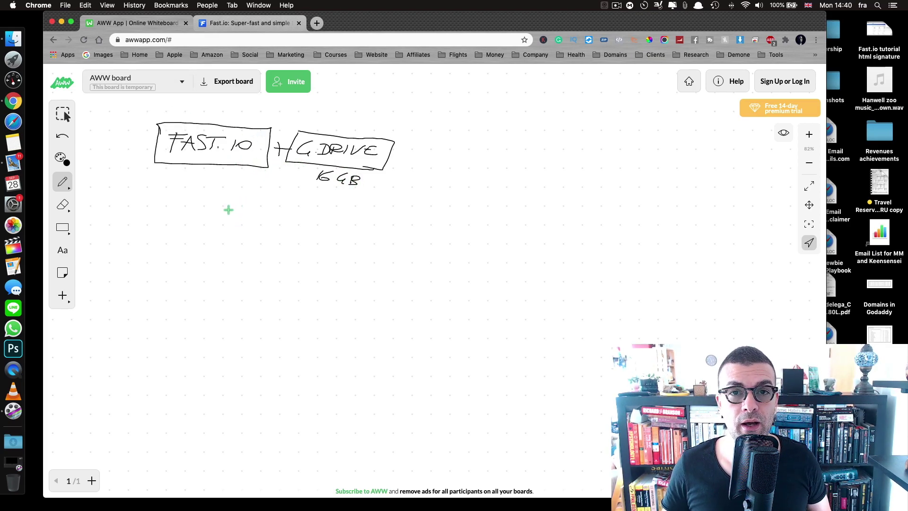
mouse_move(213, 213)
left_mouse_down()
mouse_move(227, 205)
mouse_move(274, 213)
left_mouse_up()
mouse_move(211, 192)
left_mouse_down()
mouse_move(199, 213)
mouse_move(296, 233)
left_mouse_up()
mouse_move(210, 192)
left_mouse_down()
mouse_move(273, 198)
mouse_move(296, 233)
left_mouse_up()
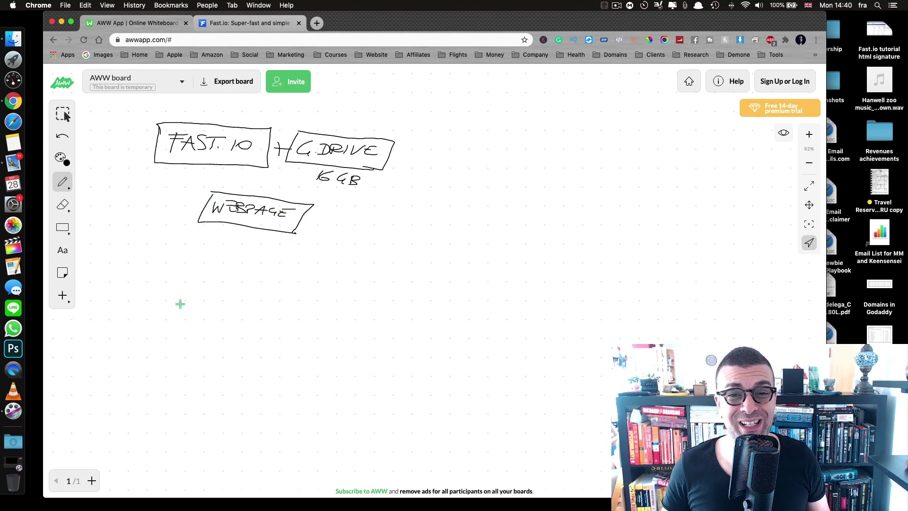
Step: Handwrite LOGO JPG, PNG and SOCIAL MEDIA JPG, PNG below the WEBPAGE box, with arrows pointing up to it
mouse_move(135, 263)
left_mouse_down()
mouse_move(177, 274)
mouse_move(220, 241)
mouse_move(219, 255)
mouse_move(242, 274)
mouse_move(288, 282)
mouse_move(336, 268)
mouse_move(353, 279)
left_mouse_up()
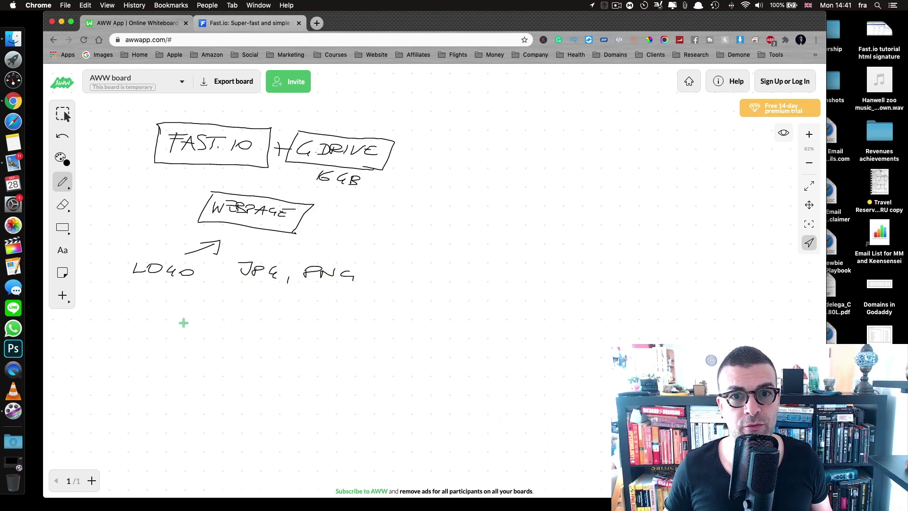
left_click_drag(137, 295, 132, 302)
left_click_drag(146, 298, 158, 300)
left_click_drag(166, 296, 191, 304)
mouse_move(194, 296)
left_mouse_down()
mouse_move(284, 311)
mouse_move(301, 305)
left_mouse_up()
mouse_move(315, 305)
left_mouse_down()
mouse_move(322, 316)
mouse_move(375, 307)
left_mouse_up()
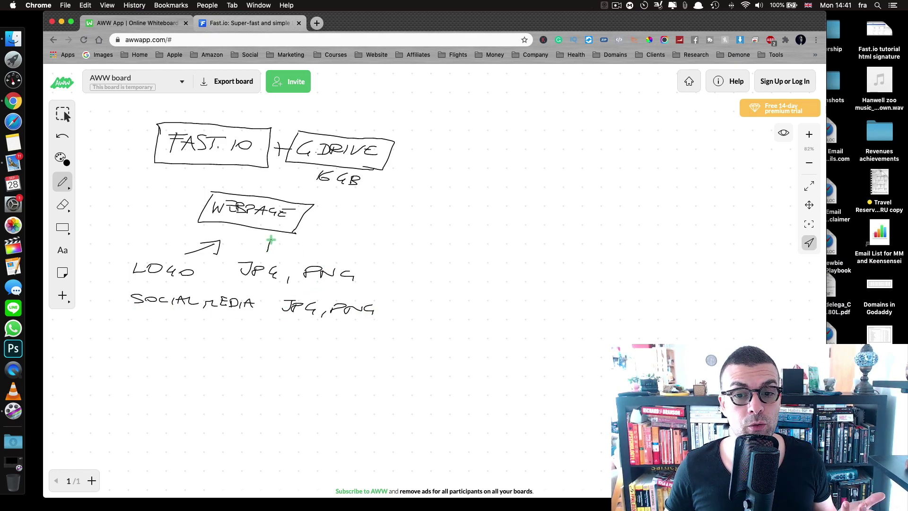
left_click_drag(270, 237, 281, 246)
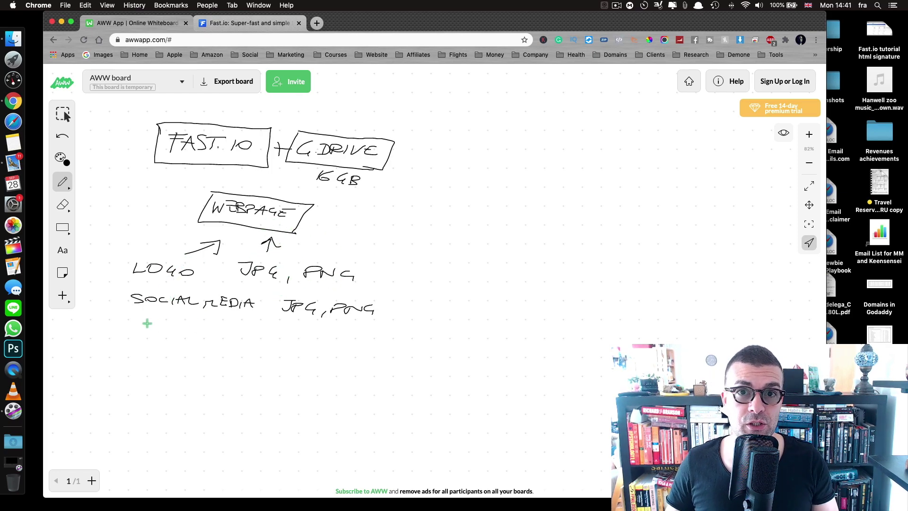
Step: Handwrite the lines URL LOGO, URL FB ICONS and URL IG ICONS below, and a circled 1 above G.DRIVE
left_click_drag(138, 337, 271, 349)
mouse_move(149, 370)
left_mouse_down()
mouse_move(173, 362)
mouse_move(304, 369)
mouse_move(276, 371)
mouse_move(285, 374)
left_mouse_up()
mouse_move(148, 382)
left_mouse_down()
mouse_move(160, 390)
mouse_move(319, 394)
left_mouse_up()
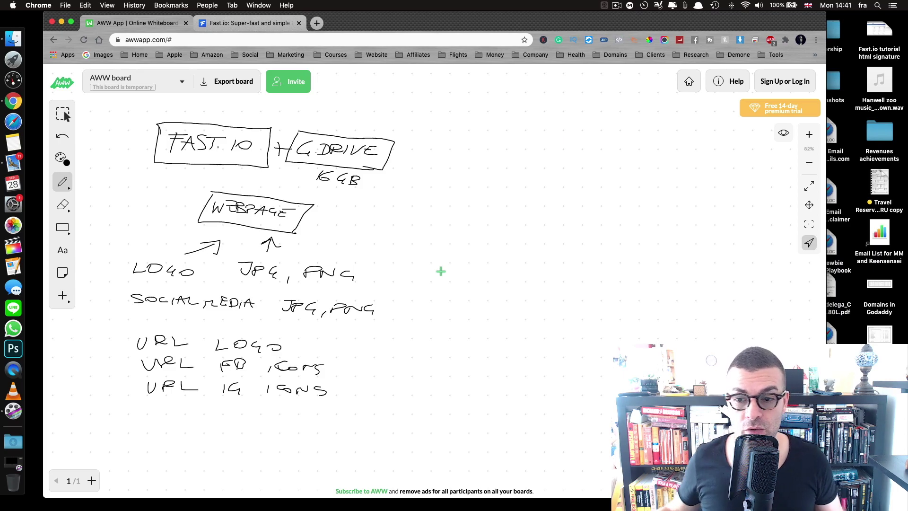
mouse_move(292, 122)
left_mouse_down()
mouse_move(307, 116)
mouse_move(299, 101)
left_mouse_up()
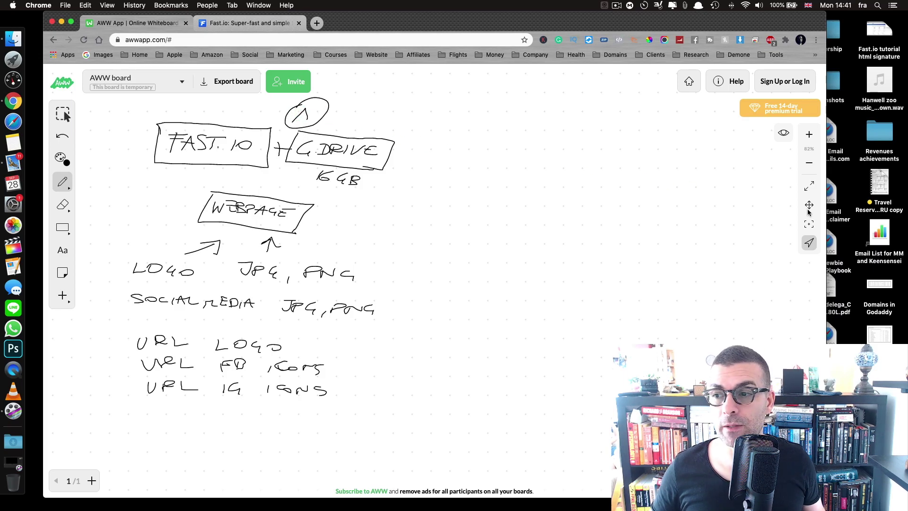
Step: Make room beside the first diagram and draw a circled 2 with the handwritten word HTML beneath it
left_click(810, 163)
left_click(809, 163)
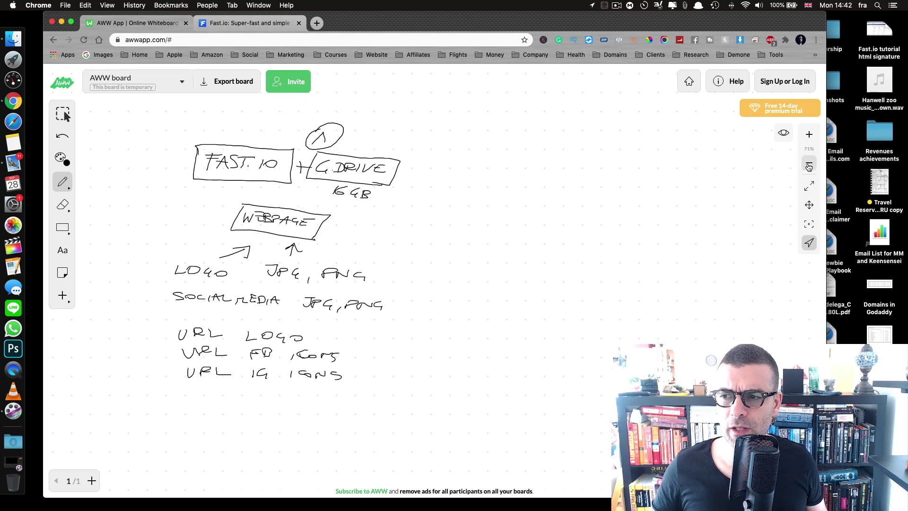
left_click(809, 207)
left_click_drag(320, 243, 234, 268)
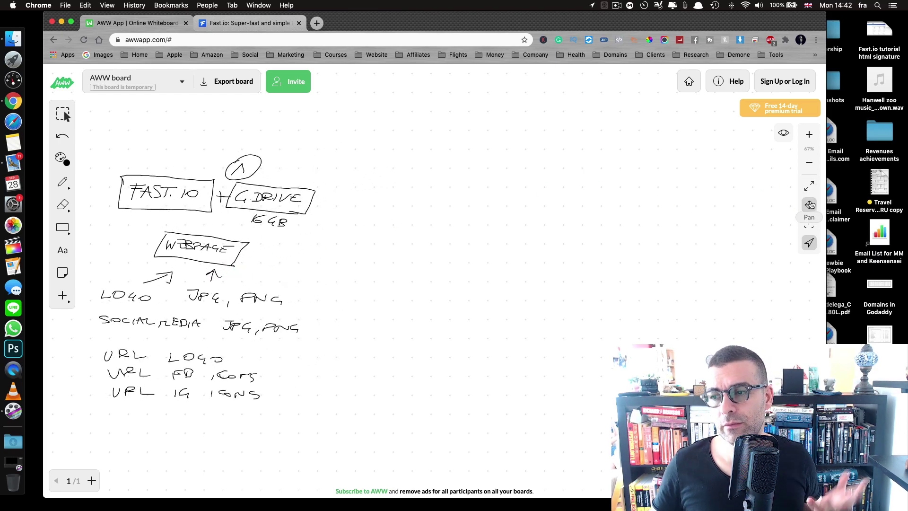
left_click(62, 182)
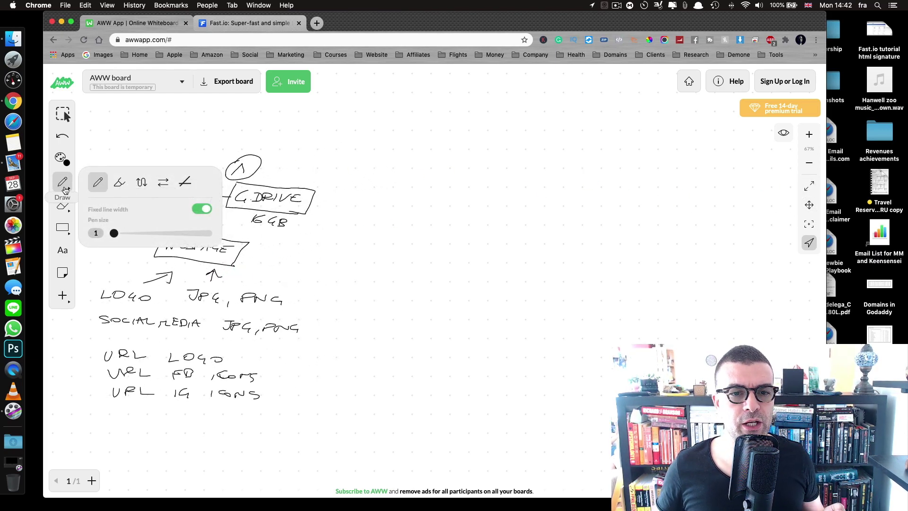
mouse_move(429, 138)
left_mouse_down()
mouse_move(444, 151)
mouse_move(432, 152)
mouse_move(425, 122)
left_mouse_up()
mouse_move(391, 187)
left_mouse_down()
mouse_move(390, 205)
mouse_move(400, 202)
left_mouse_up()
left_click_drag(387, 194, 426, 186)
mouse_move(418, 187)
left_mouse_down()
mouse_move(416, 201)
mouse_move(464, 194)
left_mouse_up()
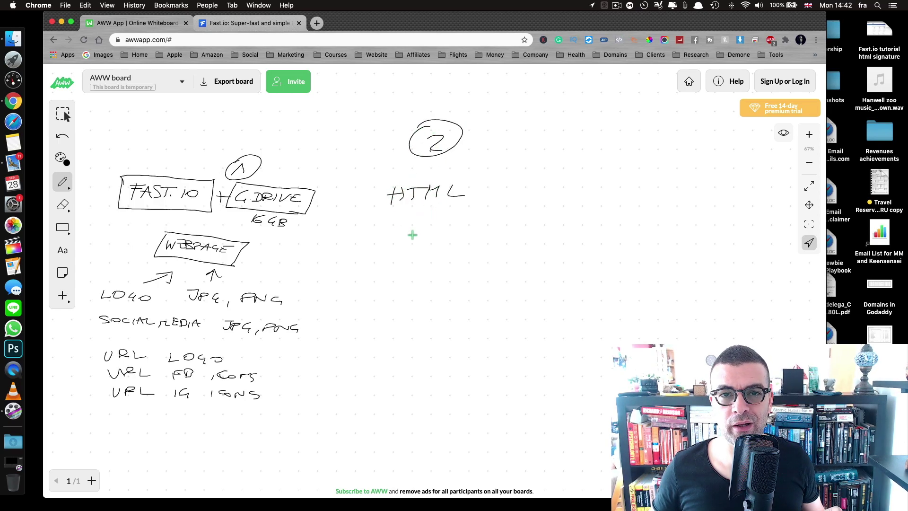
Step: Handwrite TEXTEDIT with the pencil below HTML in the second column
mouse_move(402, 240)
left_mouse_down()
mouse_move(407, 225)
mouse_move(424, 226)
left_mouse_up()
mouse_move(424, 225)
left_mouse_down()
mouse_move(419, 231)
mouse_move(446, 221)
left_mouse_up()
mouse_move(431, 223)
left_mouse_down()
mouse_move(453, 226)
mouse_move(453, 236)
left_mouse_up()
left_click_drag(450, 225, 482, 235)
mouse_move(472, 230)
left_mouse_down()
mouse_move(502, 239)
mouse_move(530, 229)
left_mouse_up()
left_click_drag(516, 229, 515, 241)
left_click(501, 217)
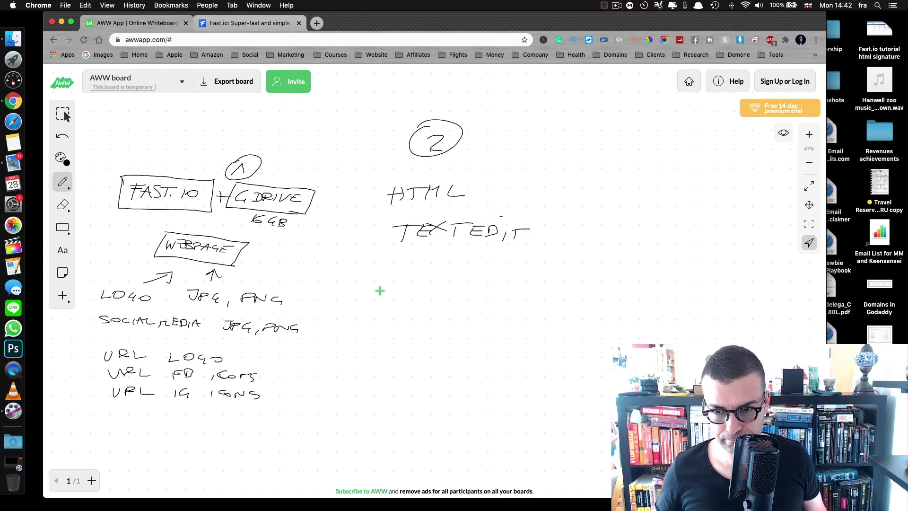
Step: Handwrite EDIT YOUR INFO below TEXTEDIT in the second column
mouse_move(402, 272)
left_mouse_down()
mouse_move(401, 284)
mouse_move(412, 272)
mouse_move(427, 283)
mouse_move(460, 273)
left_mouse_up()
mouse_move(451, 274)
left_mouse_down()
mouse_move(451, 283)
mouse_move(497, 284)
left_mouse_up()
mouse_move(496, 273)
left_mouse_down()
mouse_move(485, 284)
mouse_move(508, 276)
left_mouse_up()
left_click_drag(517, 273, 561, 283)
mouse_move(564, 283)
left_mouse_down()
mouse_move(572, 273)
mouse_move(579, 279)
left_mouse_up()
mouse_move(581, 273)
left_mouse_down()
mouse_move(581, 283)
mouse_move(593, 270)
left_mouse_up()
left_click_drag(599, 271, 599, 273)
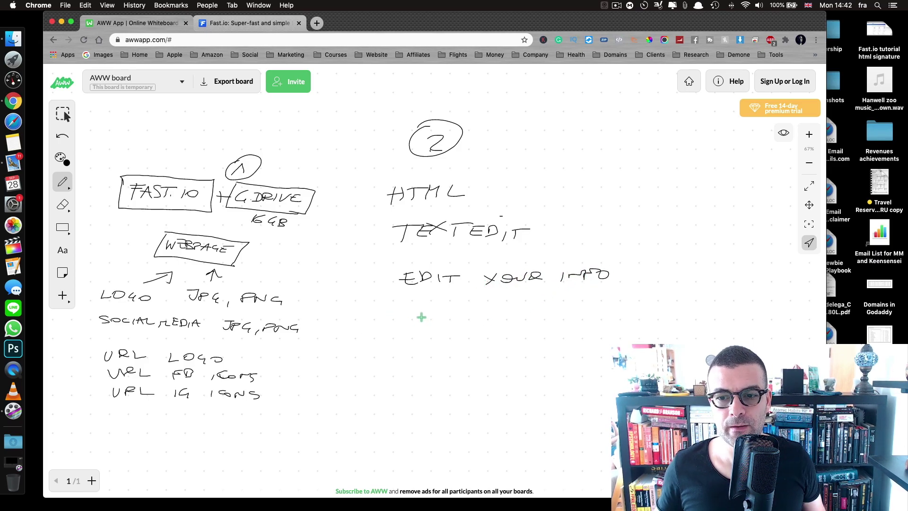
Step: Finish the second column with LOGO URL, two short lines and HTML, and draw a circled 3 for the third column
left_click_drag(412, 303, 452, 317)
left_click_drag(471, 308, 470, 309)
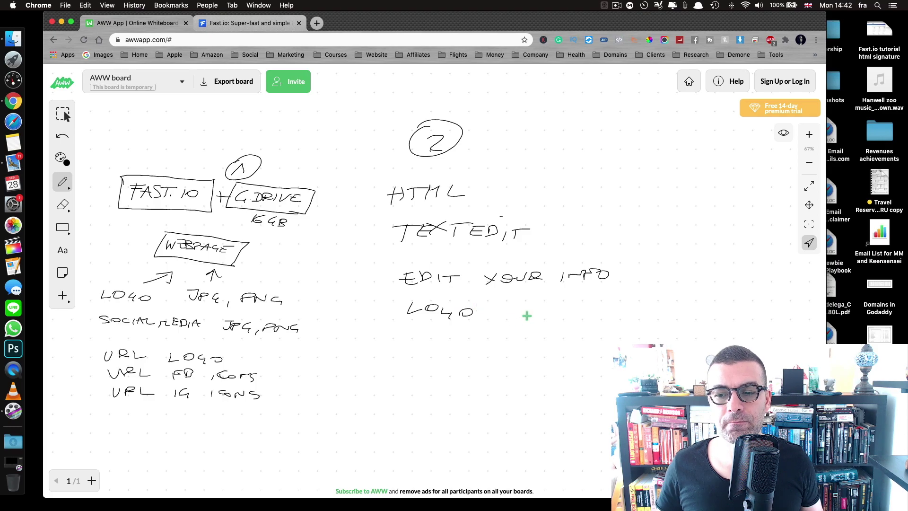
left_click_drag(517, 305, 567, 313)
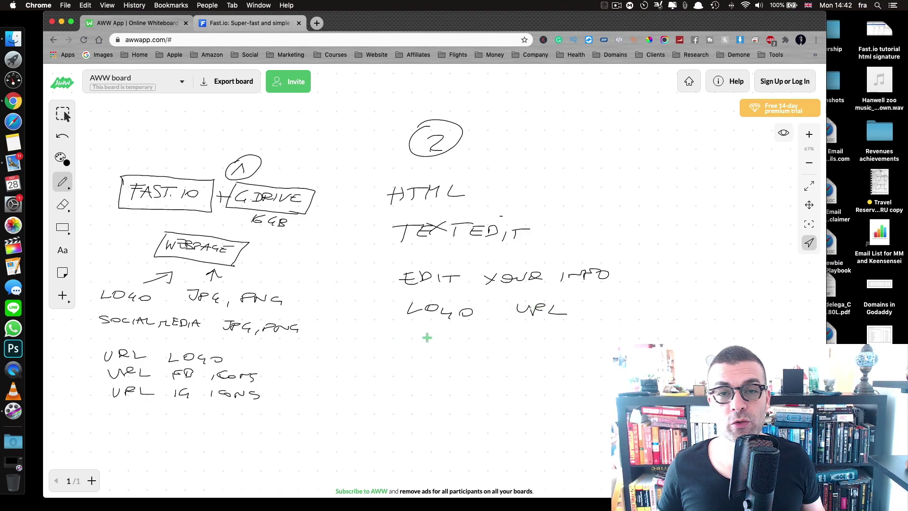
left_click_drag(422, 336, 473, 336)
left_click_drag(540, 339, 580, 339)
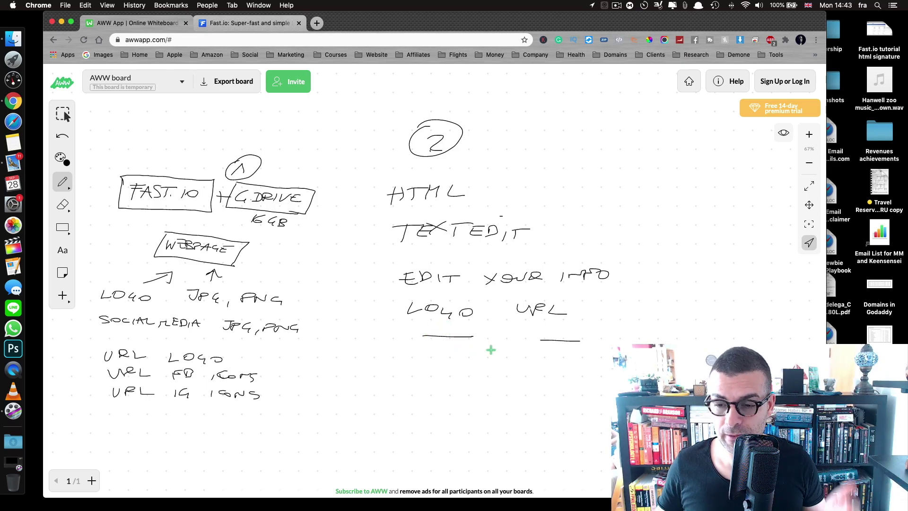
mouse_move(653, 134)
left_mouse_down()
mouse_move(661, 148)
mouse_move(680, 134)
mouse_move(662, 124)
left_mouse_up()
left_click_drag(452, 372, 528, 380)
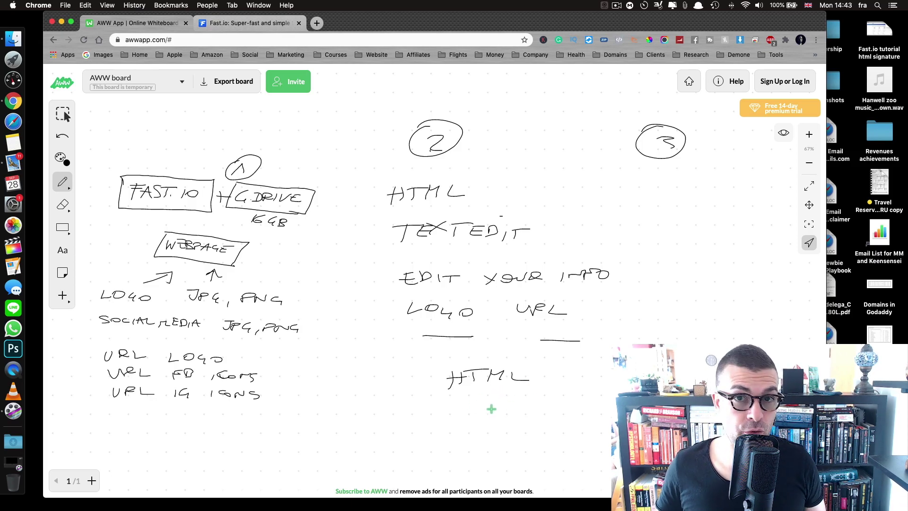
Step: Handwrite CHROME, HTML, COPY IT and PASTE IT one below another under the circled 3
left_click_drag(649, 193, 742, 191)
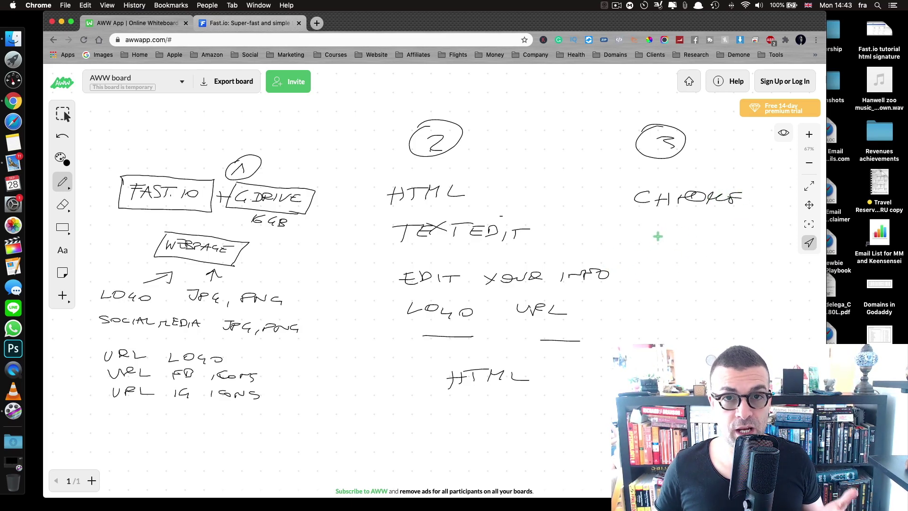
left_click_drag(662, 228, 728, 238)
mouse_move(665, 266)
left_mouse_down()
mouse_move(658, 274)
mouse_move(704, 269)
mouse_move(732, 283)
mouse_move(759, 272)
left_mouse_up()
left_click_drag(746, 273, 745, 282)
mouse_move(643, 308)
left_mouse_down()
mouse_move(641, 327)
mouse_move(653, 318)
left_mouse_up()
left_click_drag(654, 326, 755, 316)
left_click(736, 303)
Step: Handwrite the mail programs OUTLOOK, GMAIL and APPLE as a list below PASTE IT
left_click_drag(630, 354, 655, 357)
left_click_drag(655, 356, 688, 363)
left_click_drag(689, 359, 746, 350)
mouse_move(625, 375)
left_mouse_down()
mouse_move(639, 384)
mouse_move(687, 377)
mouse_move(691, 389)
left_mouse_up()
left_click_drag(680, 384, 706, 389)
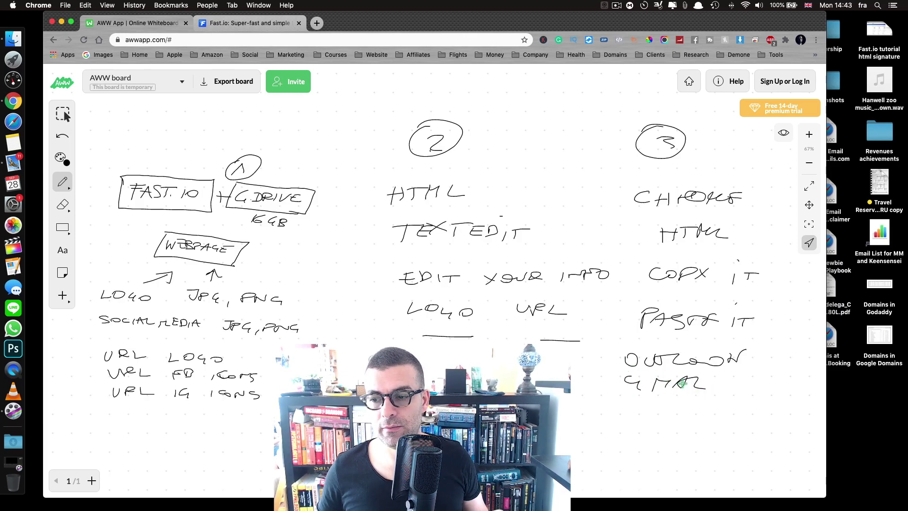
mouse_move(631, 415)
left_mouse_down()
mouse_move(639, 403)
mouse_move(647, 415)
left_mouse_up()
mouse_move(649, 416)
left_mouse_down()
mouse_move(659, 406)
mouse_move(701, 410)
left_mouse_up()
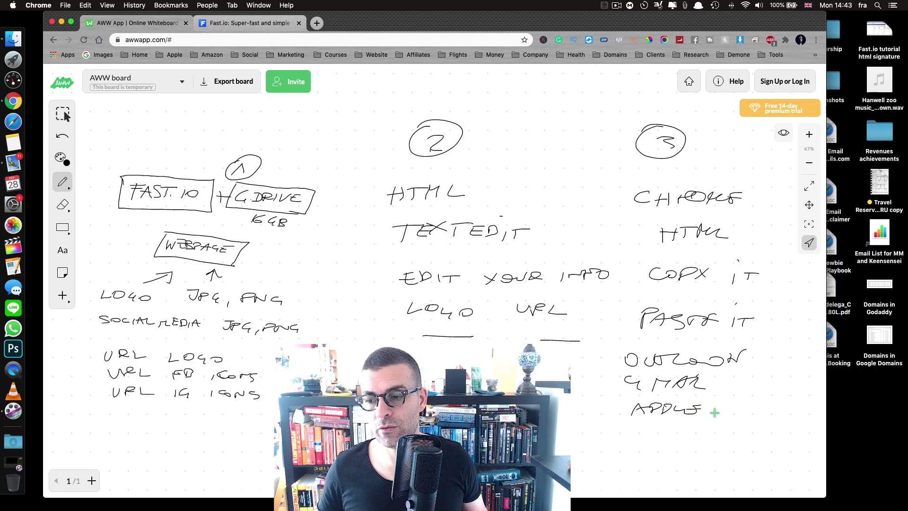
mouse_move(715, 415)
left_mouse_down()
mouse_move(747, 406)
mouse_move(747, 414)
left_mouse_up()
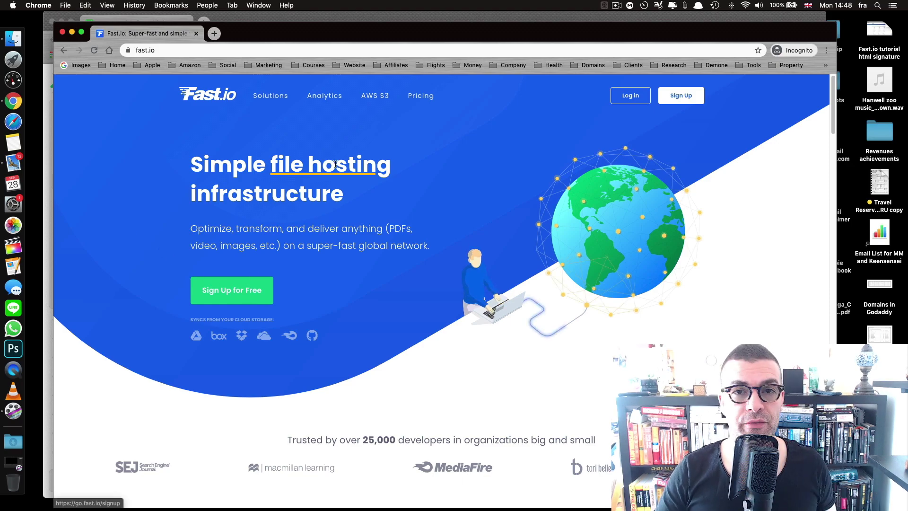
Step: Start signing up for the free Basic plan from the Fast.io pricing page and enter the account's e-mail address and password
left_click(420, 95)
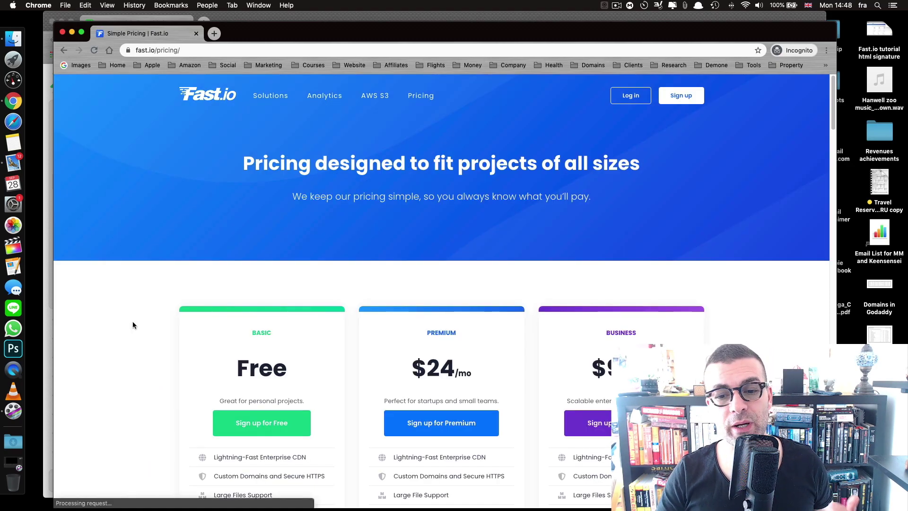
scroll(133, 325, "down", 5)
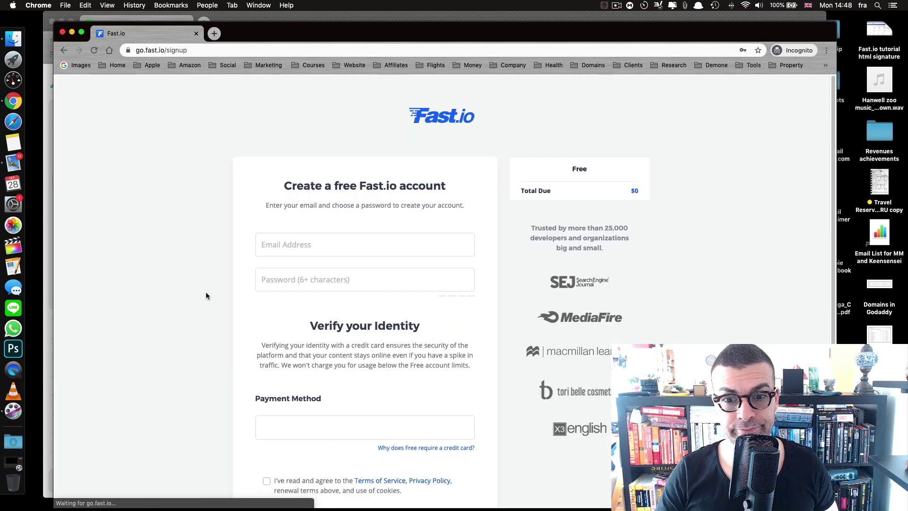
left_click(330, 246)
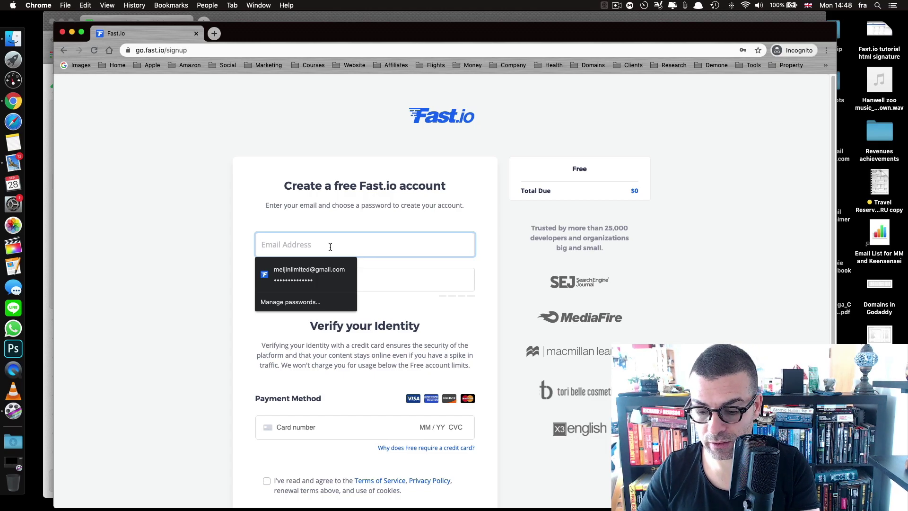
key("super+v")
left_click(301, 282)
type("••")
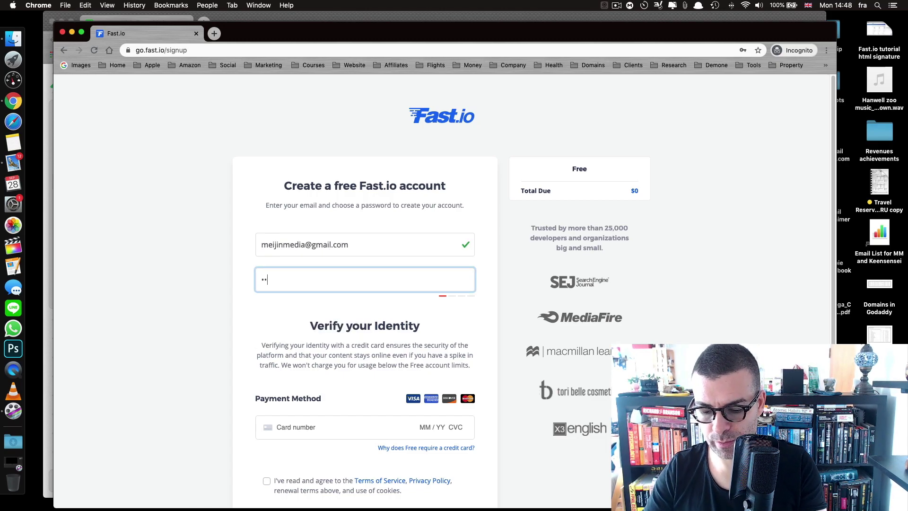
type("••••••••••••")
key("Tab")
Step: Fill in the payment card details, accept the Terms of Service and complete the Fast.io signup
scroll(191, 395, "down", 3)
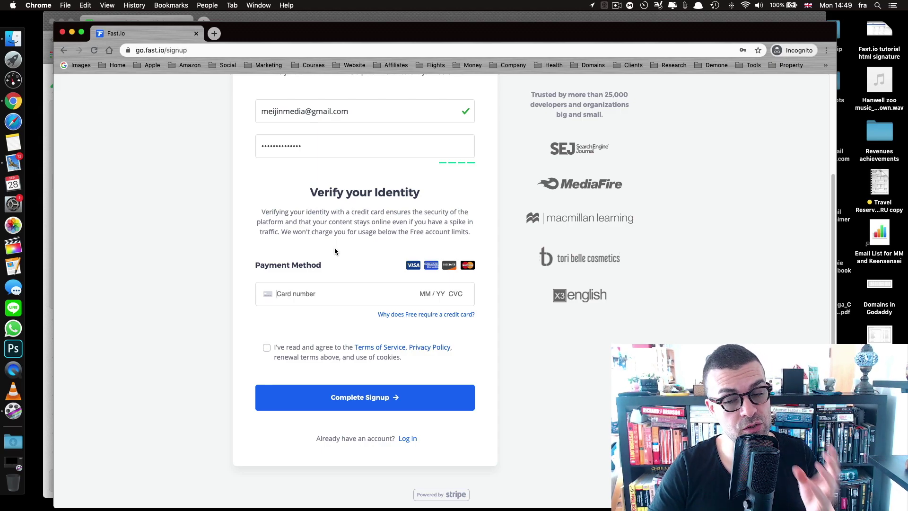
left_click(331, 291)
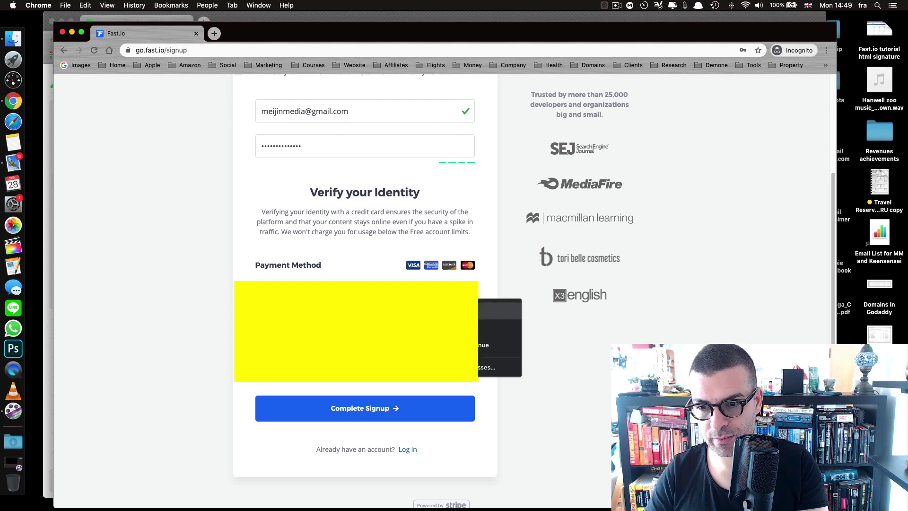
key("Return")
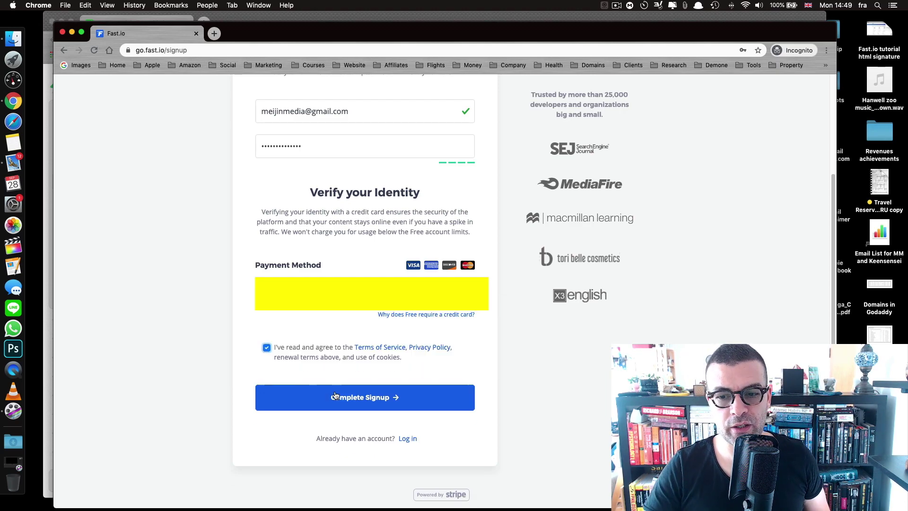
left_click(329, 396)
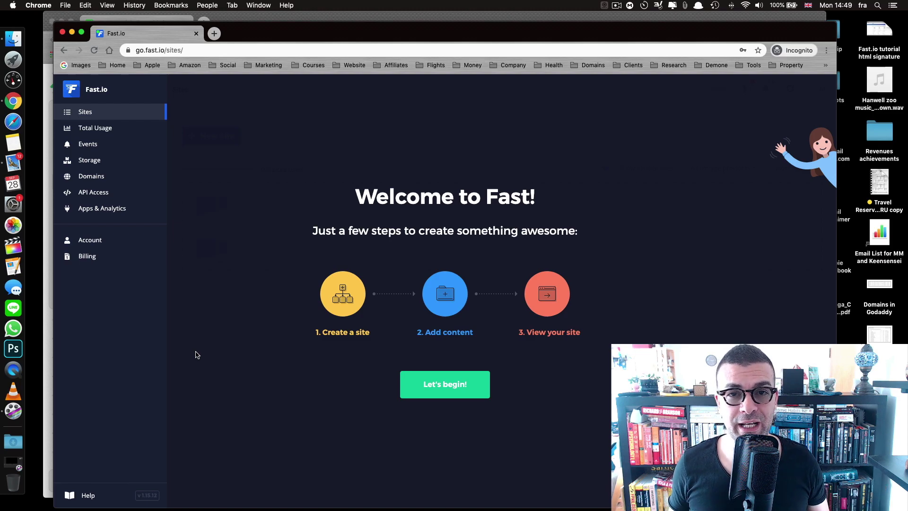
Step: Start creating a new Fast.io site and choose Google Drive as its storage provider
left_click(439, 385)
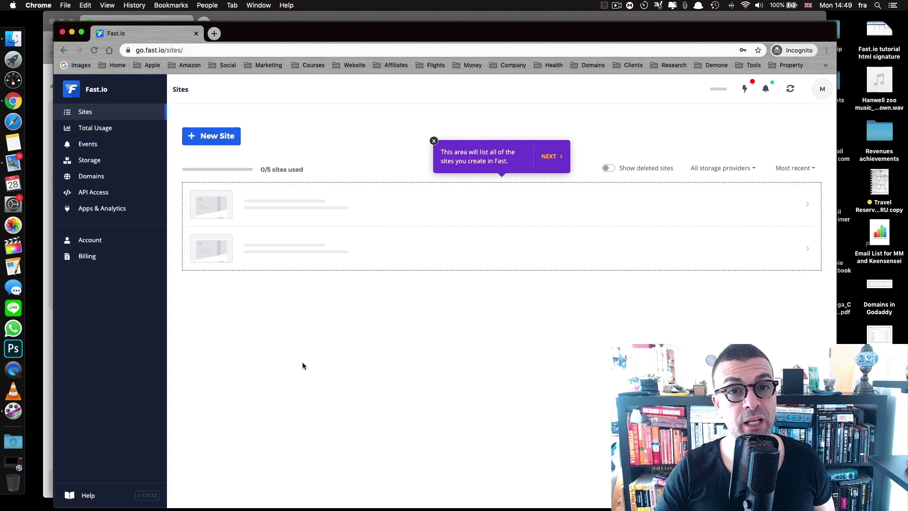
left_click(203, 134)
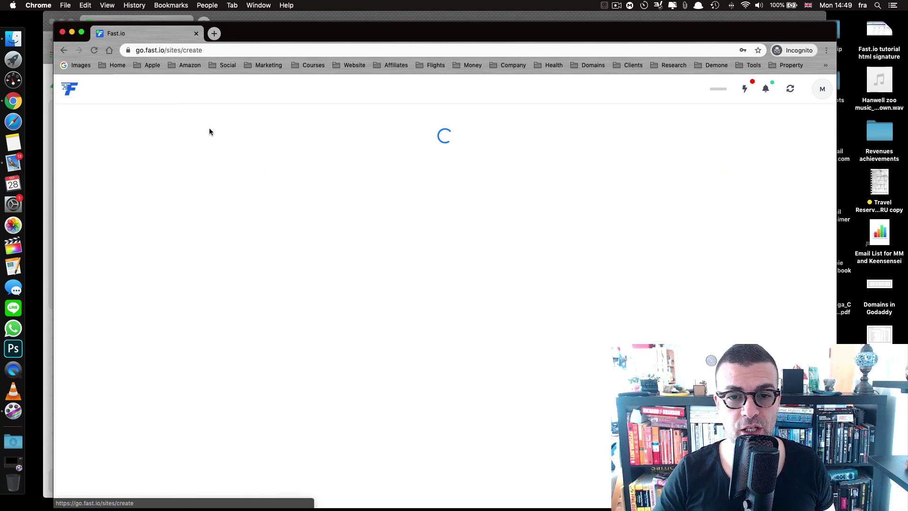
left_click(381, 206)
left_click(381, 229)
left_click(544, 234)
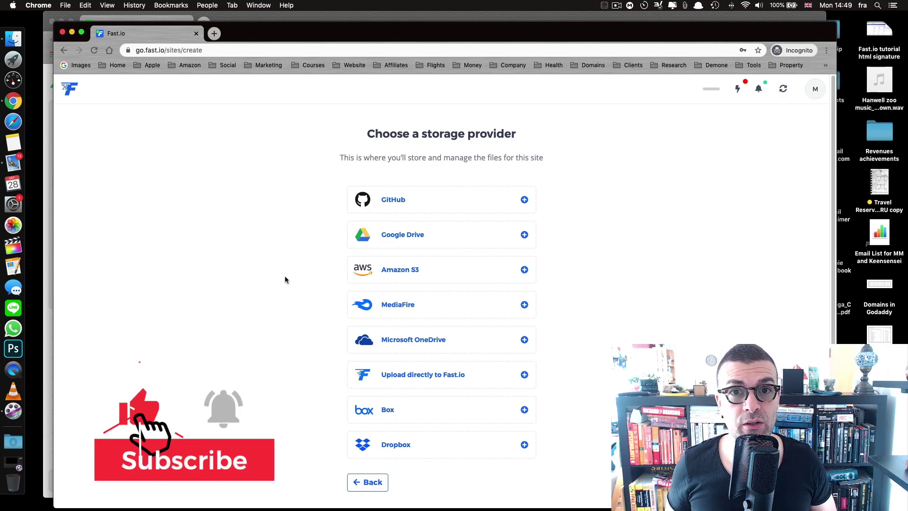
left_click(468, 243)
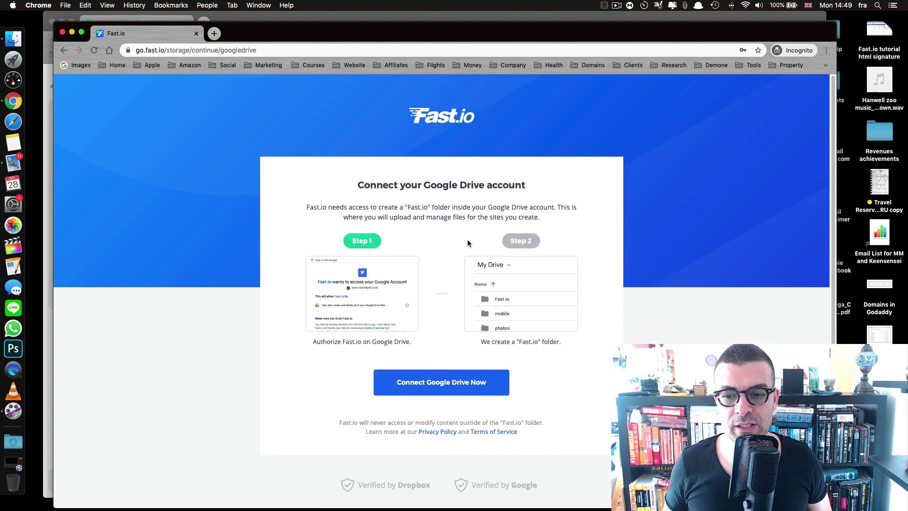
Step: Connect Google Drive by signing in with the Google account's e-mail and password, and allow Fast.io the requested access
left_click(450, 387)
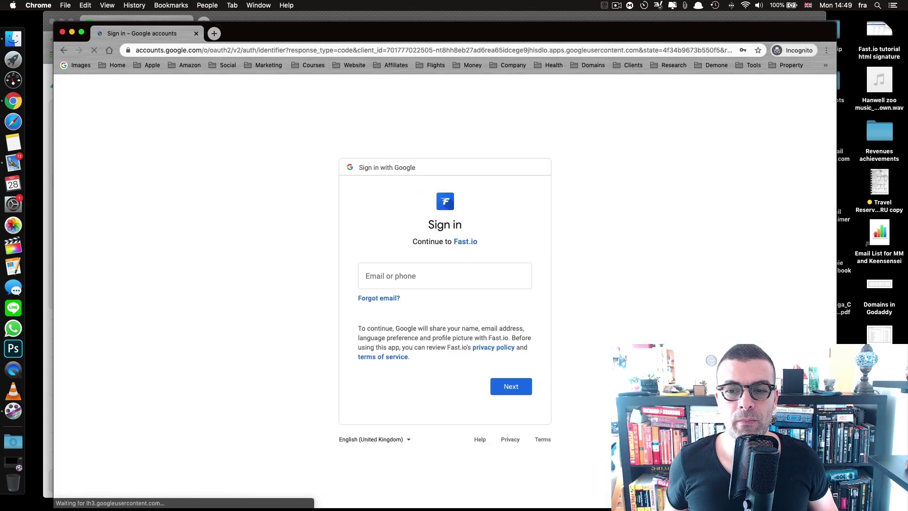
left_click(422, 275)
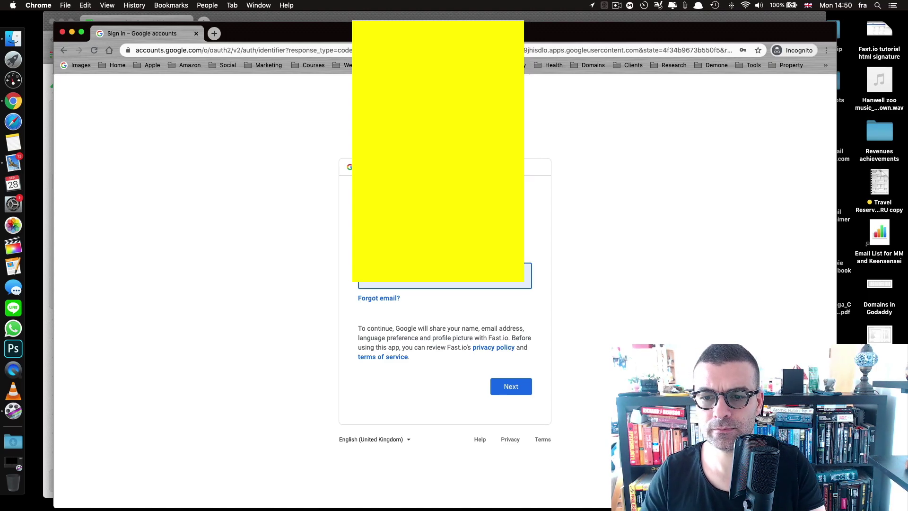
left_click(502, 390)
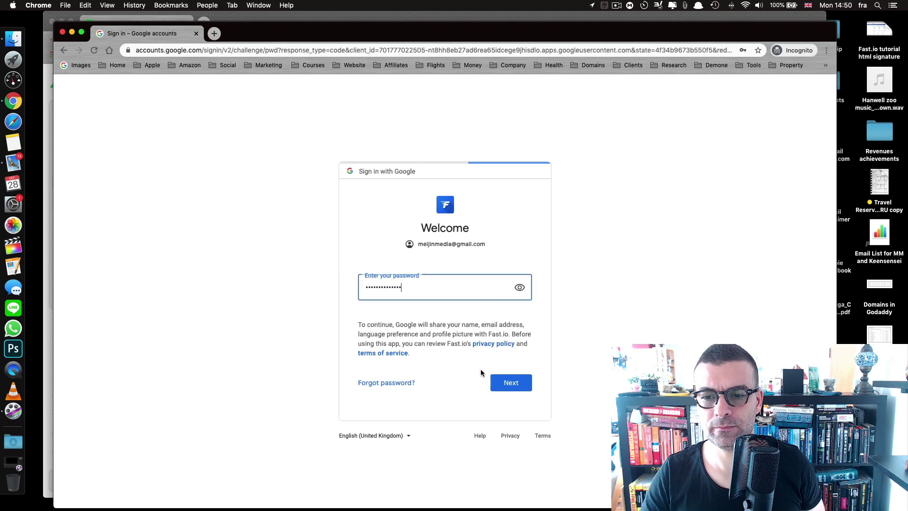
left_click(502, 390)
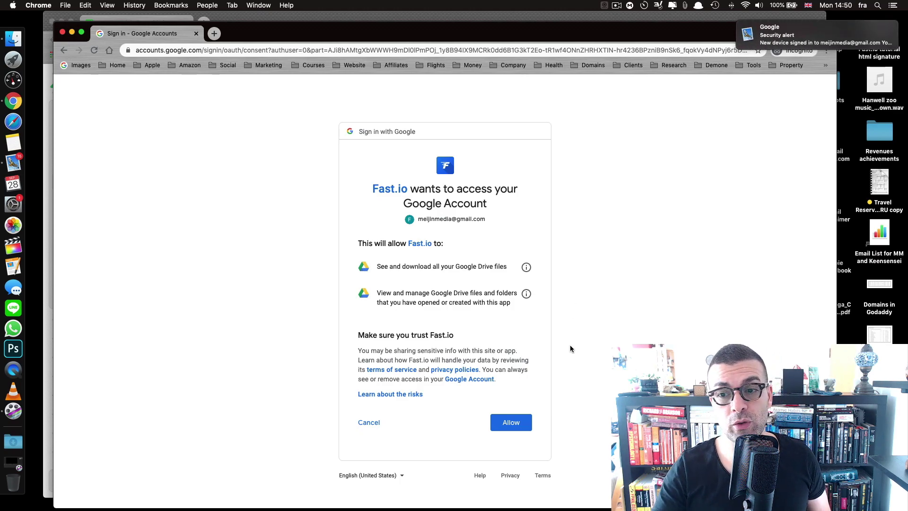
left_click(511, 421)
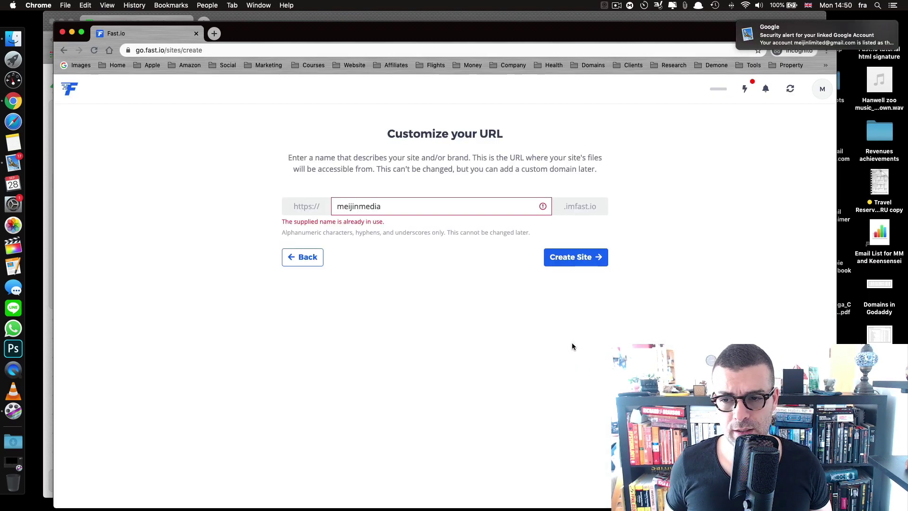
Step: Create the site with the URL name meijinmedia1 and open its Google Drive folder for adding files
left_click(424, 212)
type("1")
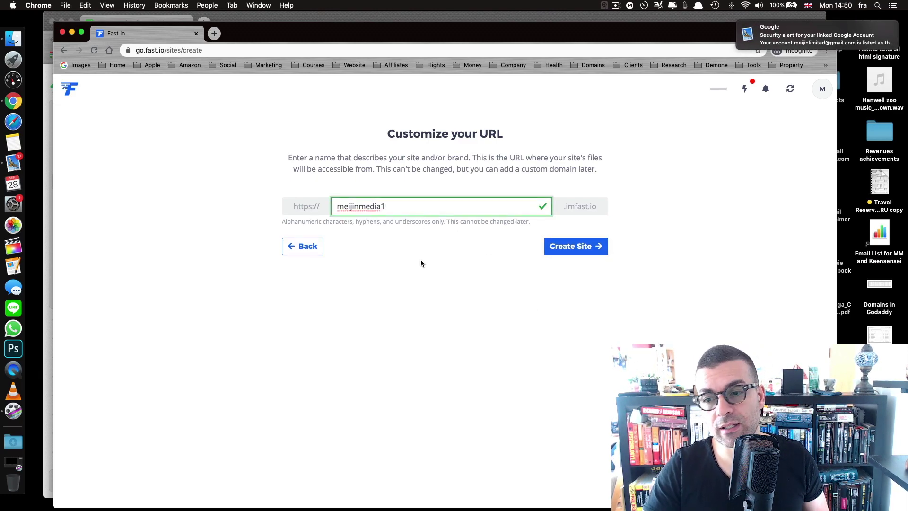
left_click(559, 248)
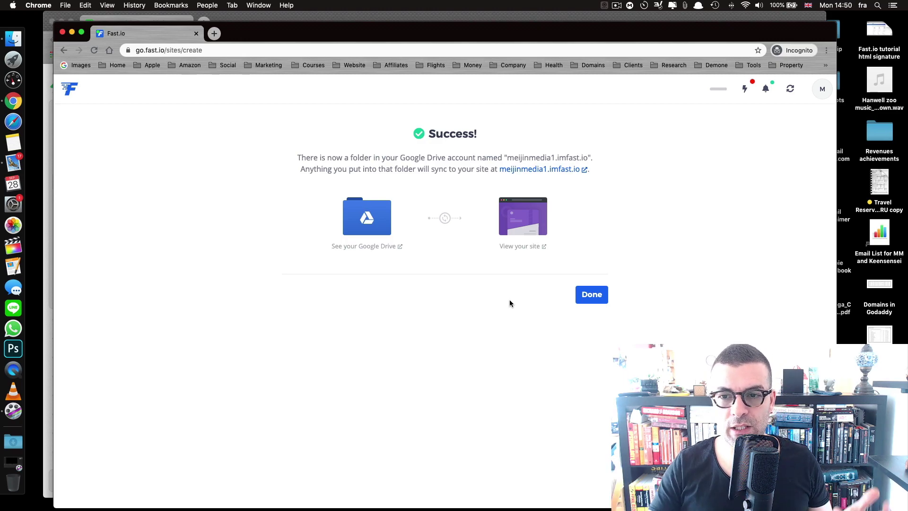
left_click(590, 298)
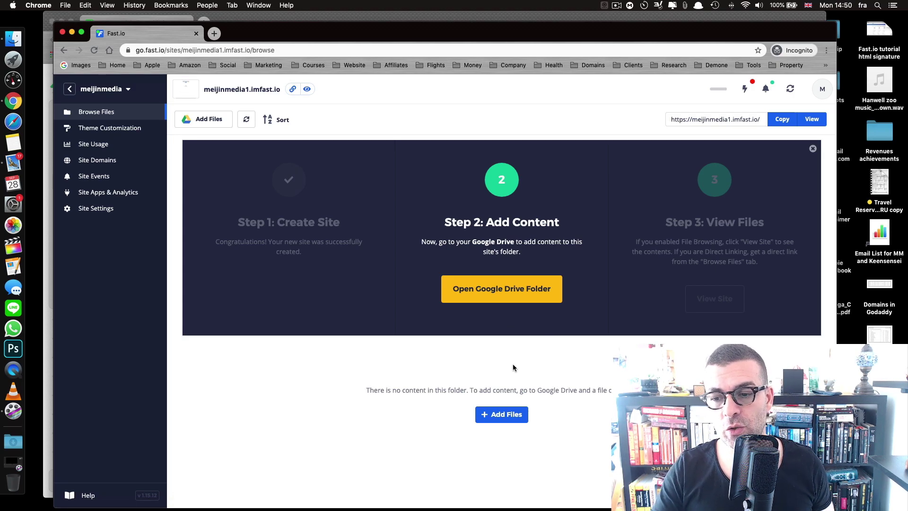
left_click(502, 414)
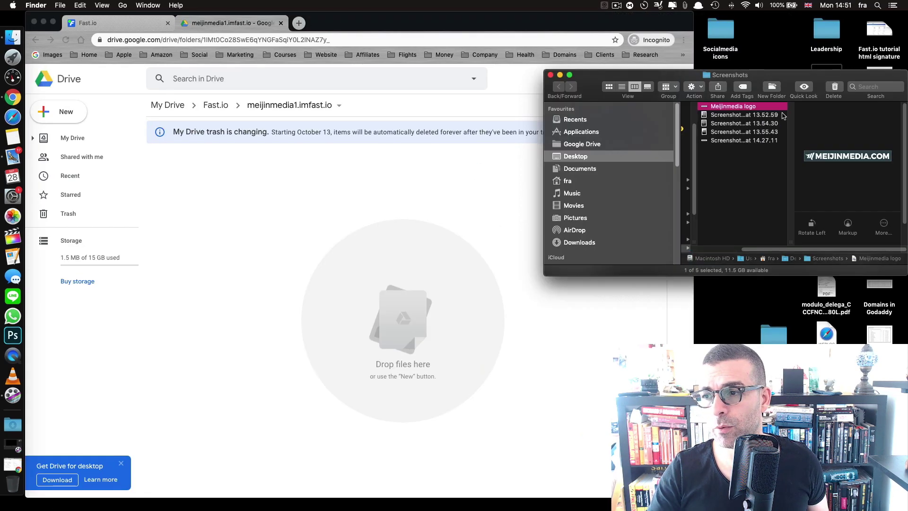
Step: Preview the 14.27.11 screenshot and the Meijinmedia logo file in the Screenshots folder to compare the logo images
left_click(732, 140)
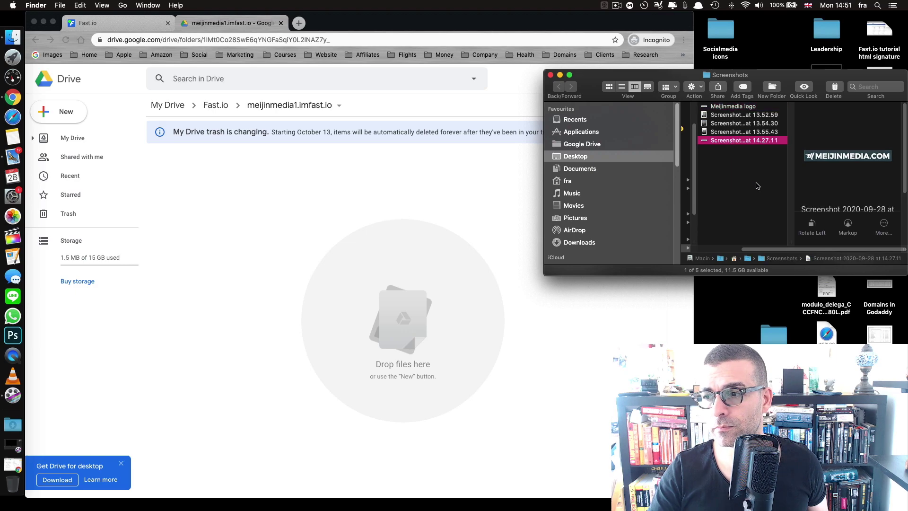
key("space")
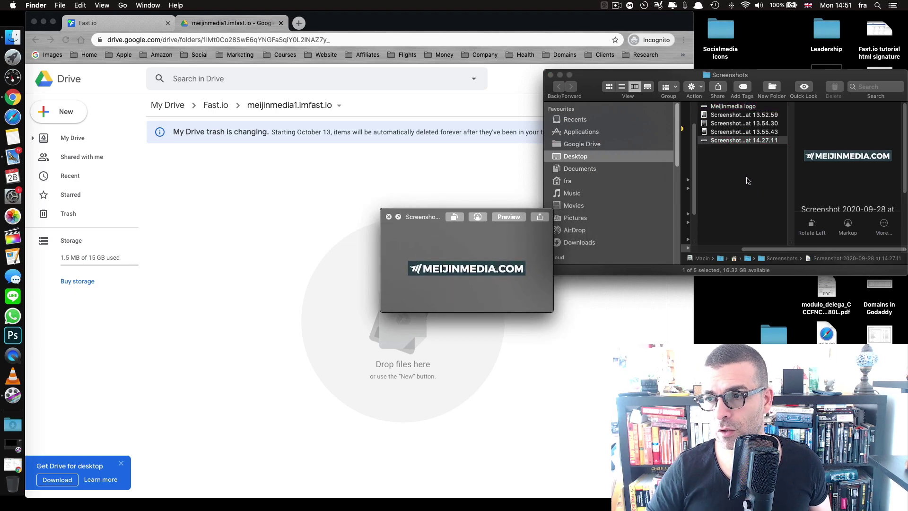
left_click(733, 106)
key("space")
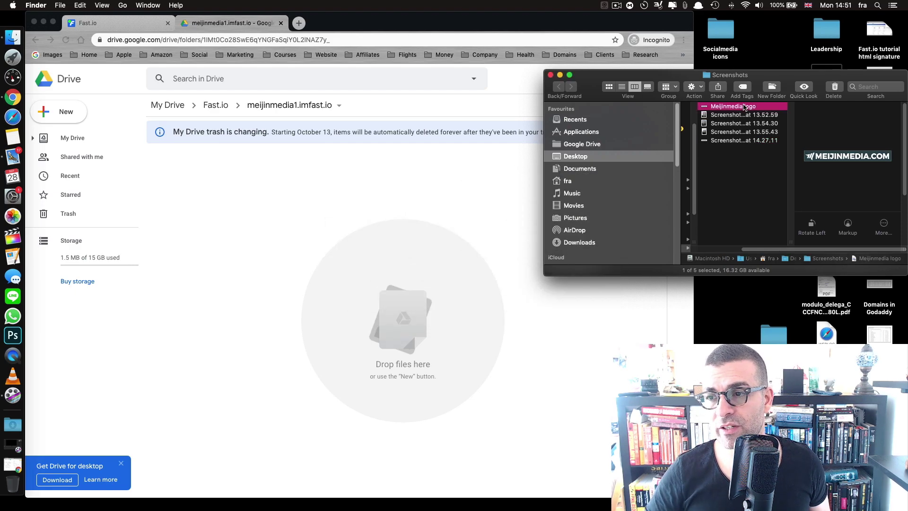
key("Down")
key("Down")
key("Down")
key("Down")
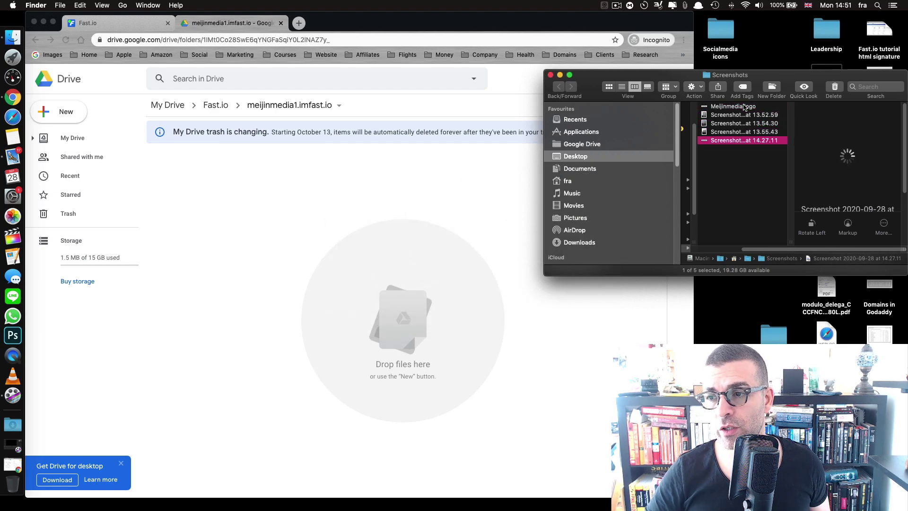
key("space")
key("space")
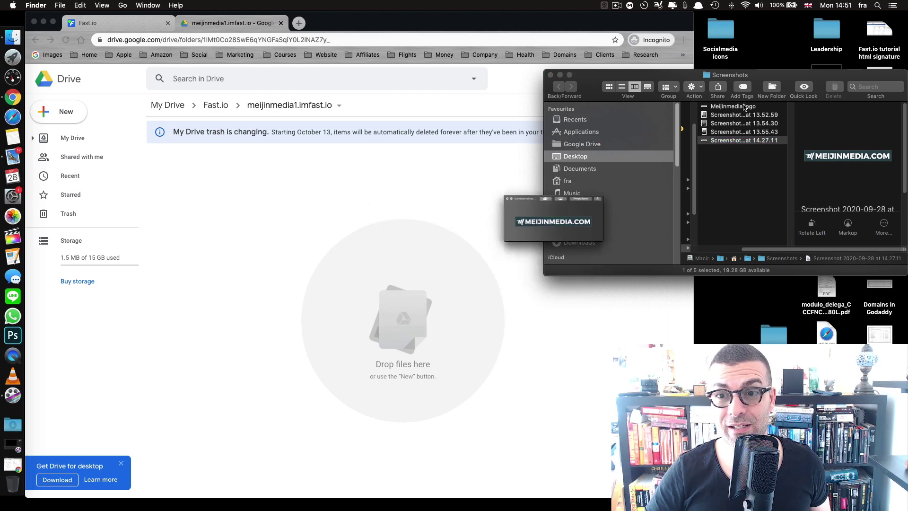
Step: Upload the 14.27.11 logo screenshot to the meijinmedia1.imfast.io Drive folder and close the Screenshots window
left_click_drag(747, 142, 416, 319)
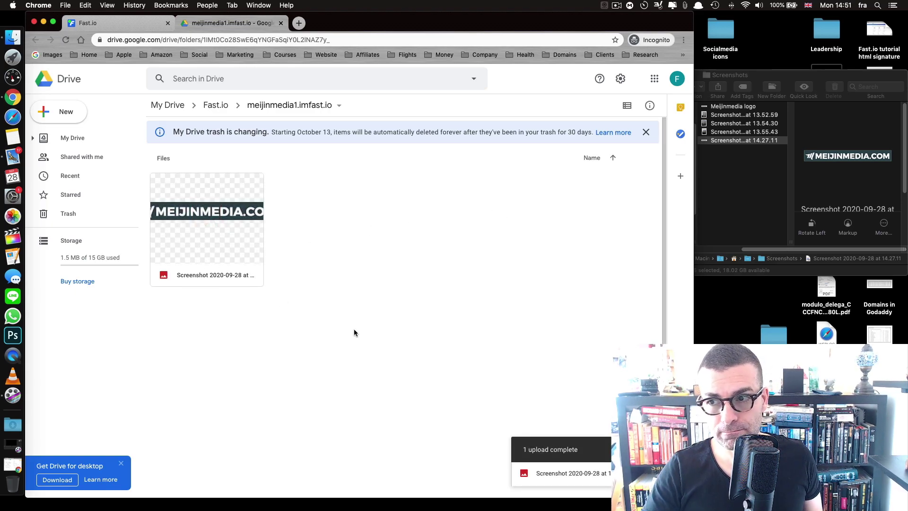
left_click(761, 171)
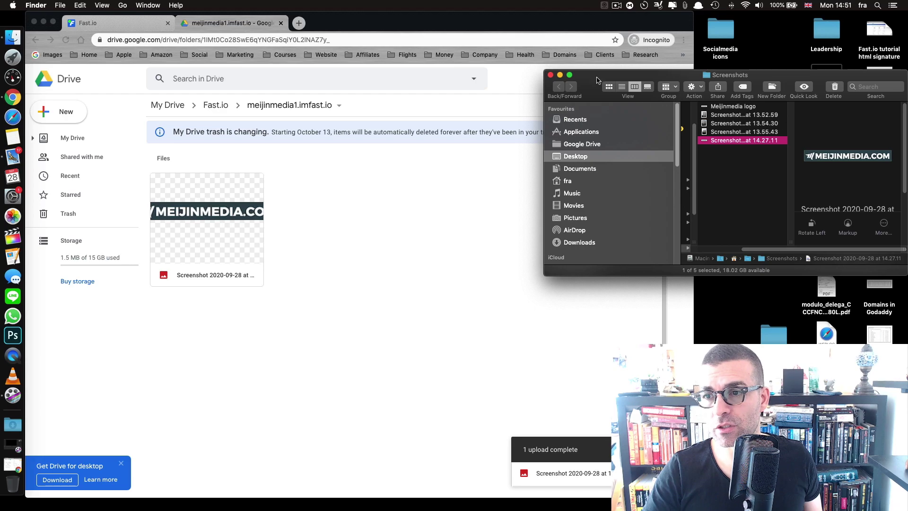
left_click(551, 75)
left_click(362, 231)
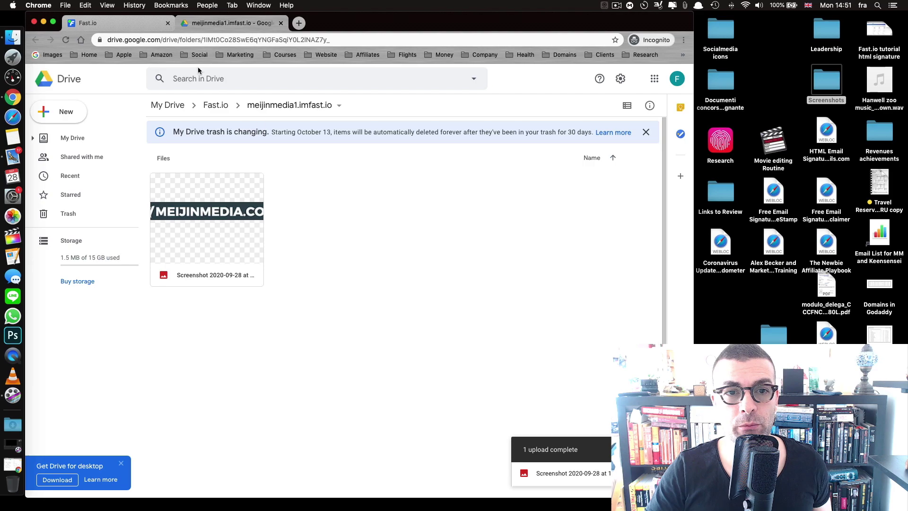
Step: Return to the Fast.io site and check its sync updates and the full list of events
left_click(125, 24)
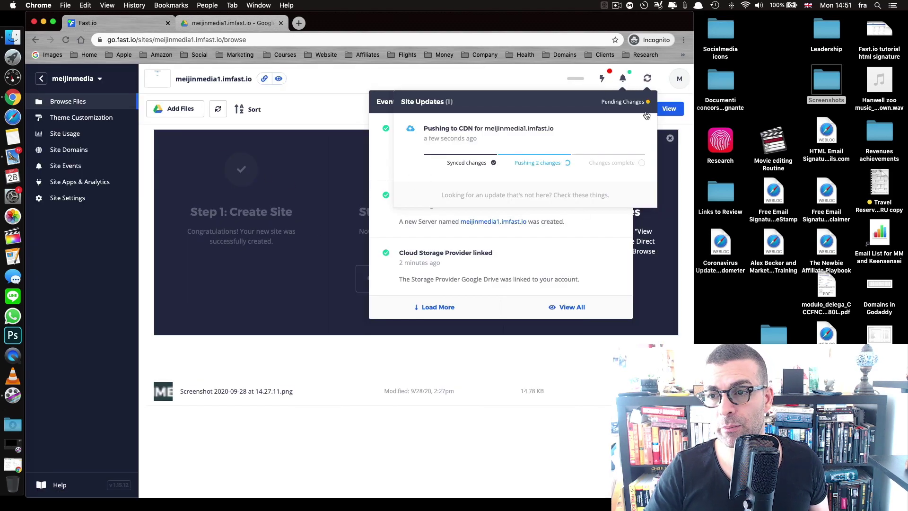
left_click(562, 354)
left_click(622, 78)
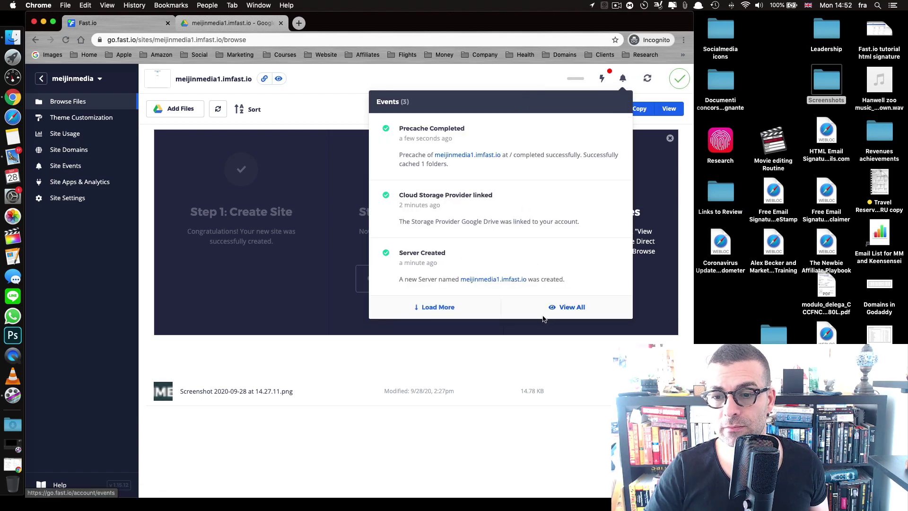
left_click(573, 306)
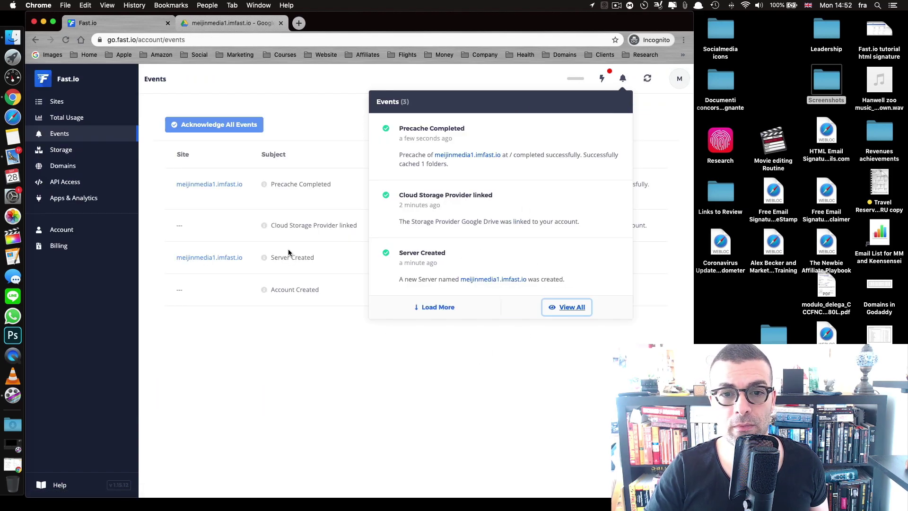
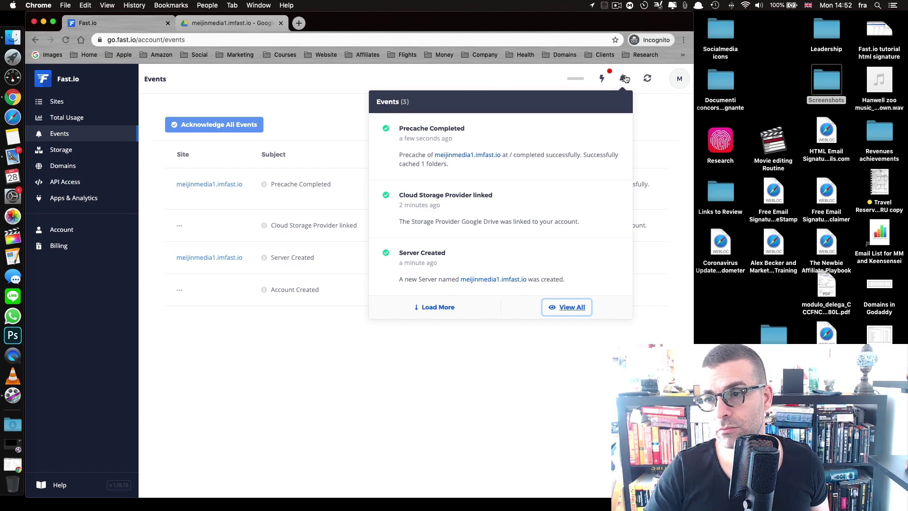
Step: Open the meijinmedia site's files, view the published site and open the logo image from its gallery
left_click(71, 101)
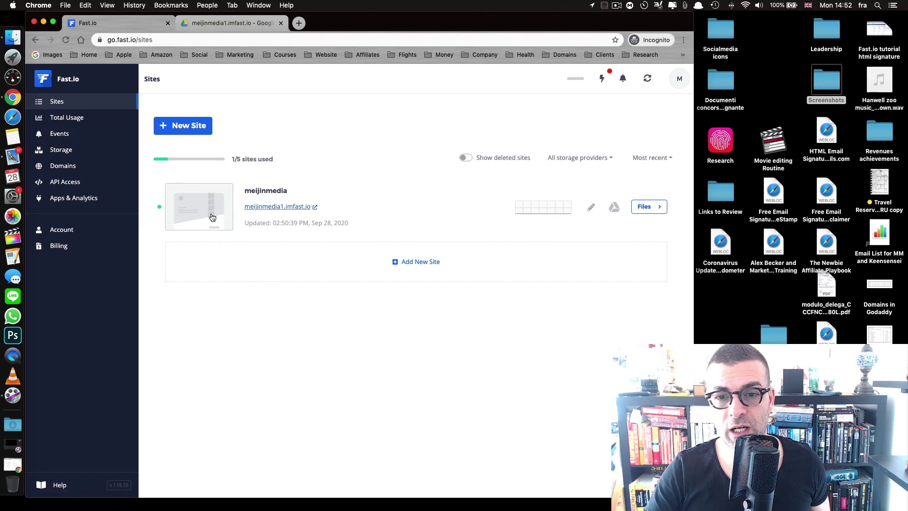
left_click(646, 209)
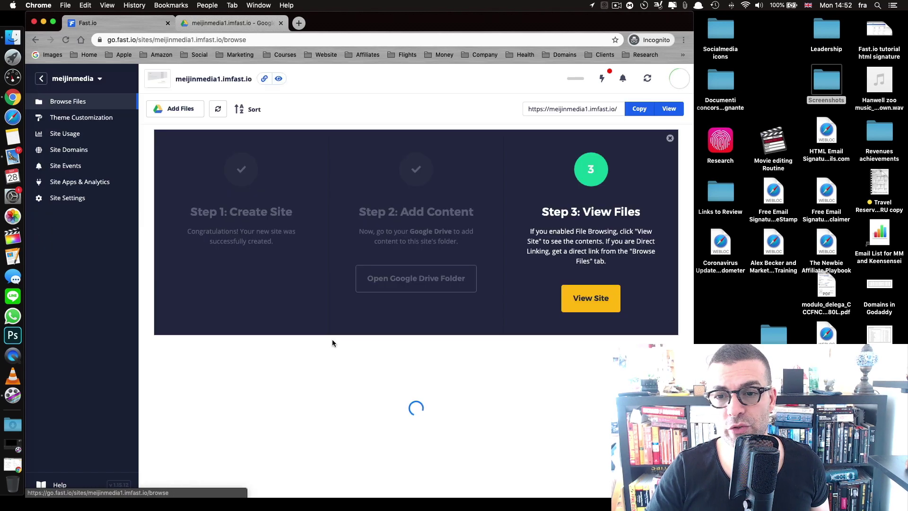
left_click(592, 298)
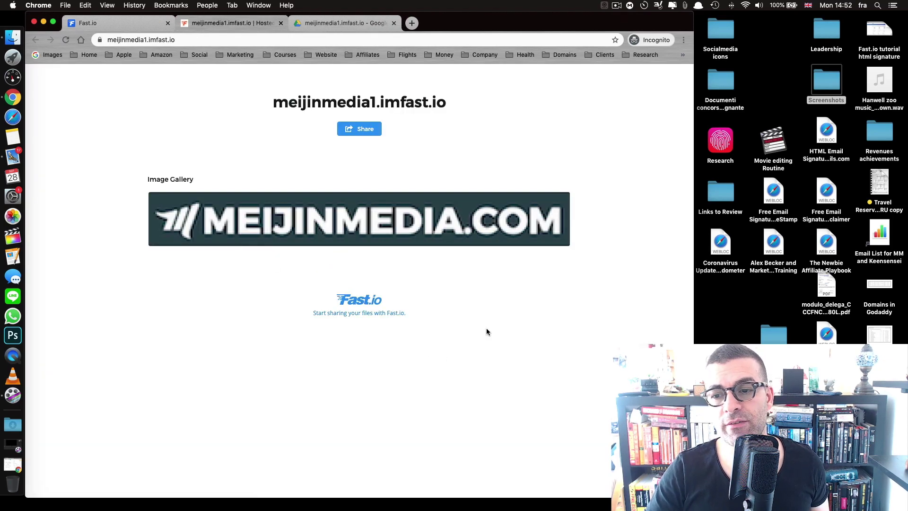
left_click(336, 238)
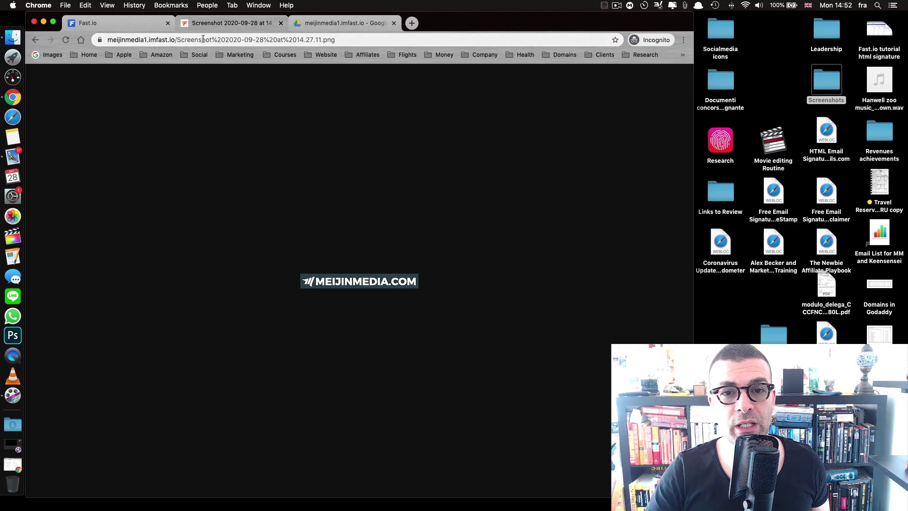
Step: Copy the full web address of the hosted logo image
left_click_drag(107, 40, 336, 40)
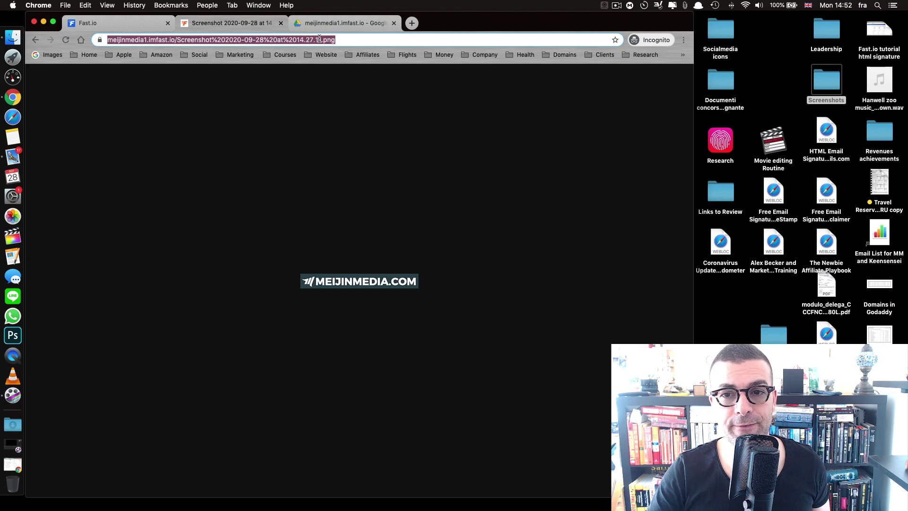
right_click(336, 39)
left_click(337, 96)
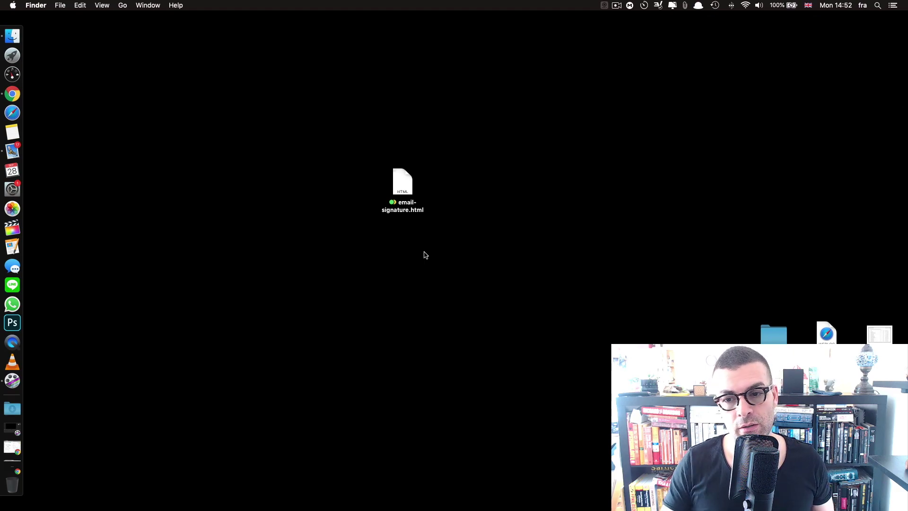
Step: Open the desktop file email-signature.html in TextEdit
left_click(402, 182)
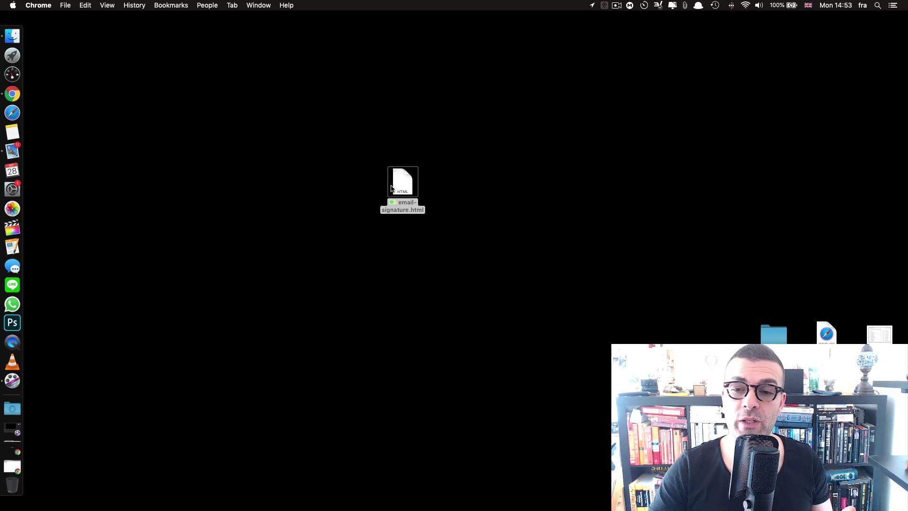
right_click(398, 187)
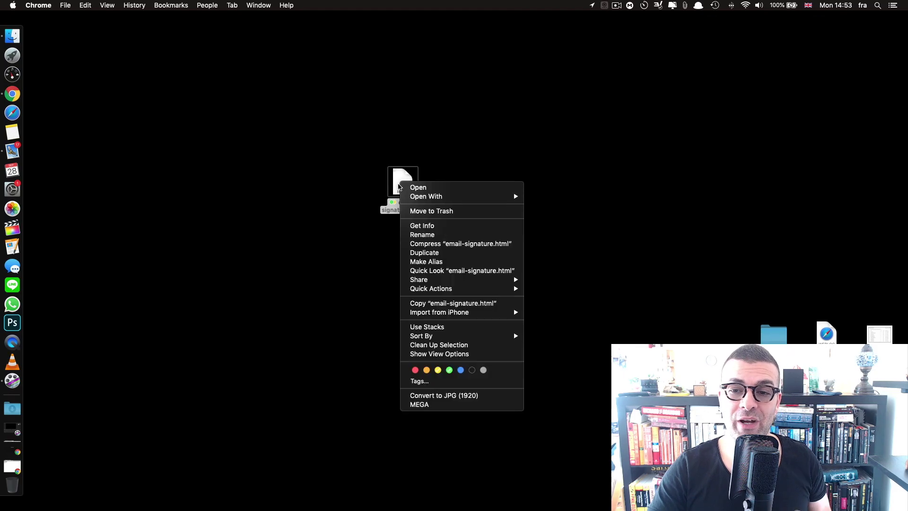
mouse_move(438, 196)
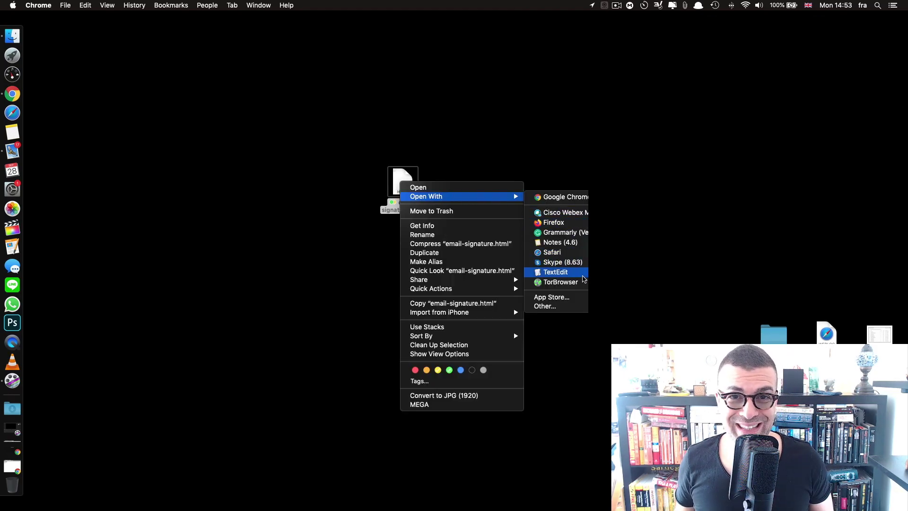
left_click(555, 272)
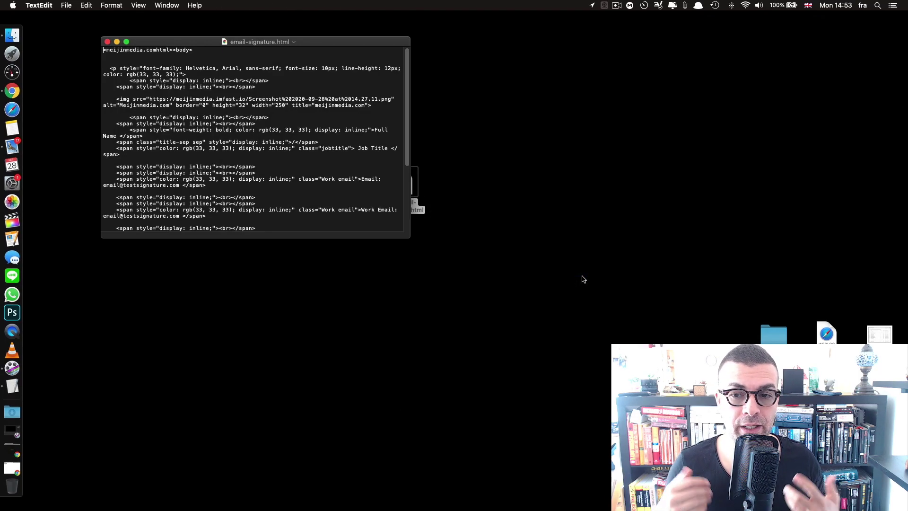
Step: Enlarge the document window and set TextEdit's open preferences to display HTML files as HTML code instead of formatted text
left_click_drag(409, 237, 572, 310)
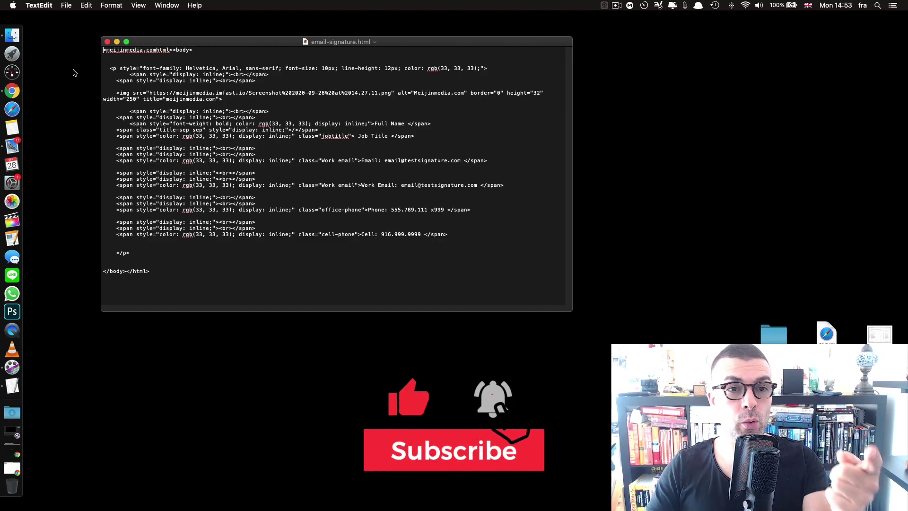
left_click(41, 5)
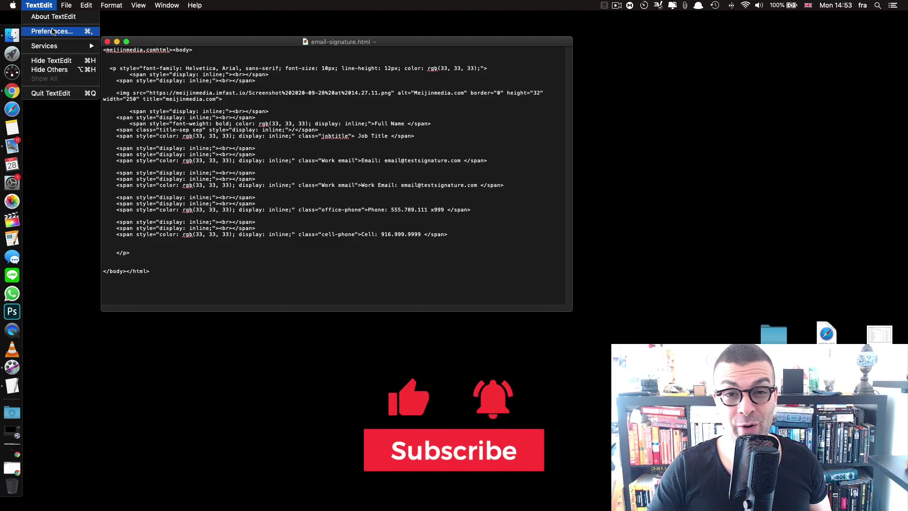
left_click(198, 152)
left_click(240, 141)
left_click(133, 163)
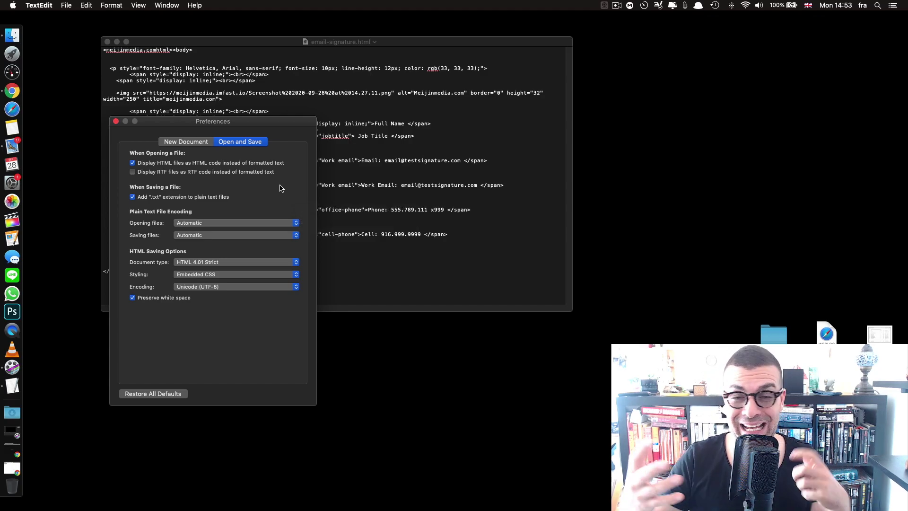
left_click(115, 121)
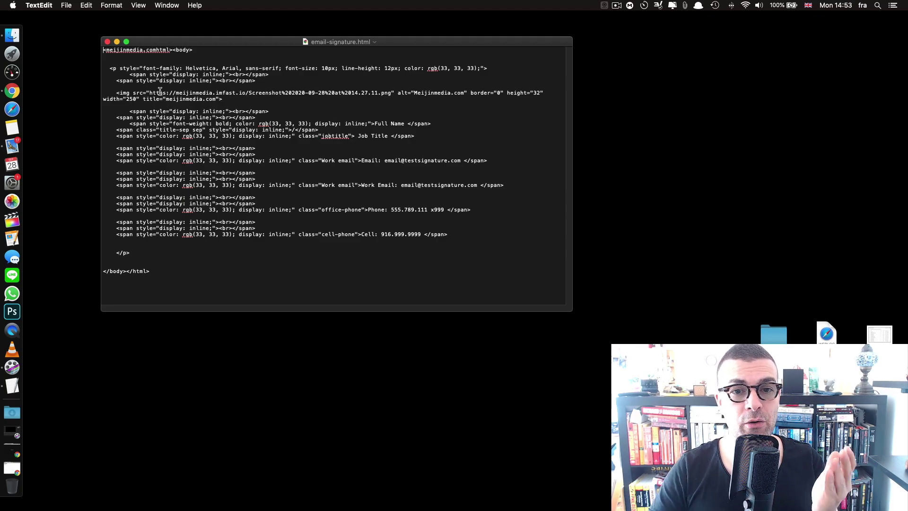
left_click_drag(149, 94, 387, 94)
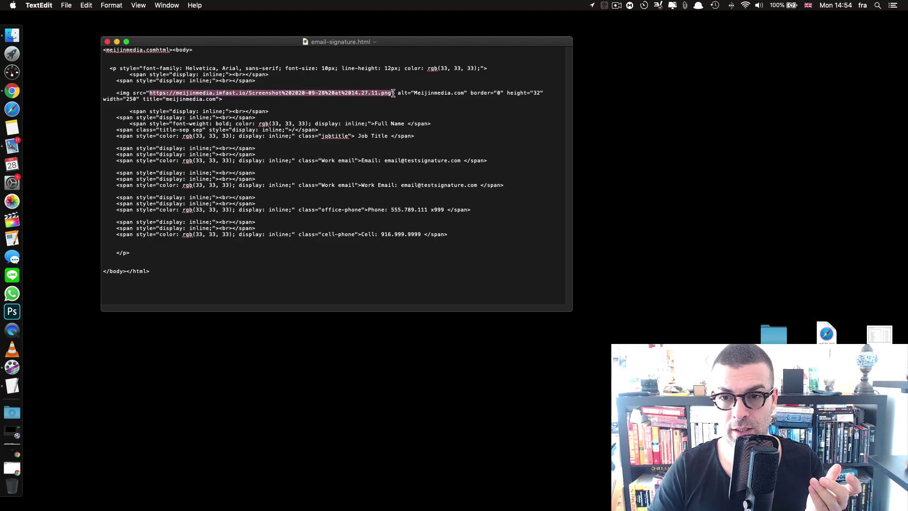
key("super+v")
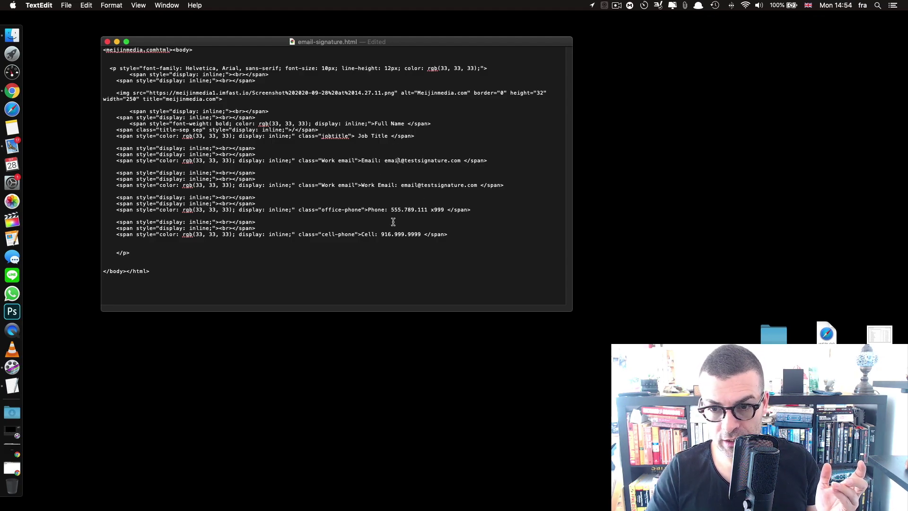
left_click(403, 209)
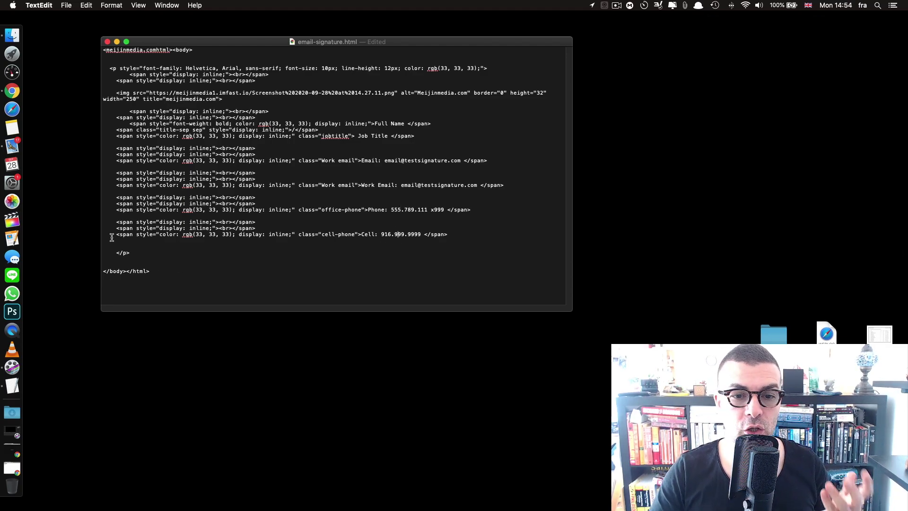
Step: Duplicate the three-line cell-phone span block directly below the existing one, before the closing paragraph tag
left_click_drag(116, 222, 458, 236)
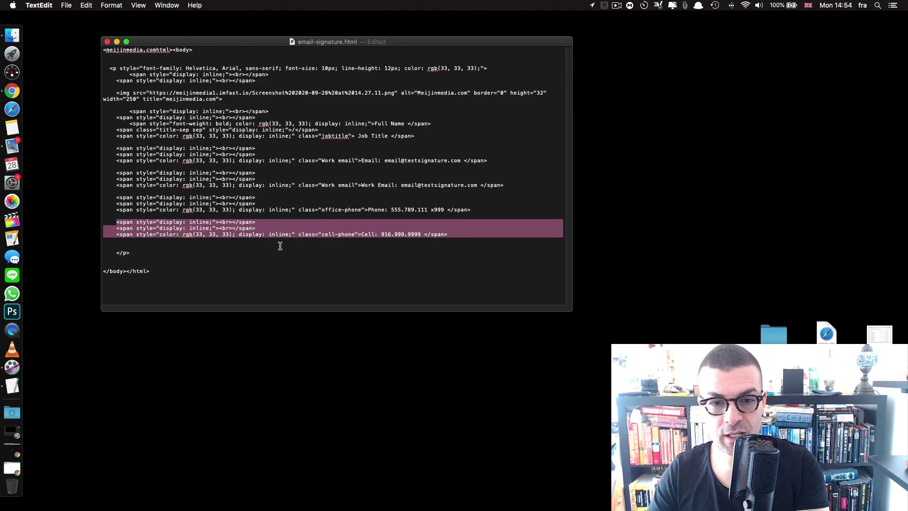
left_click(262, 243)
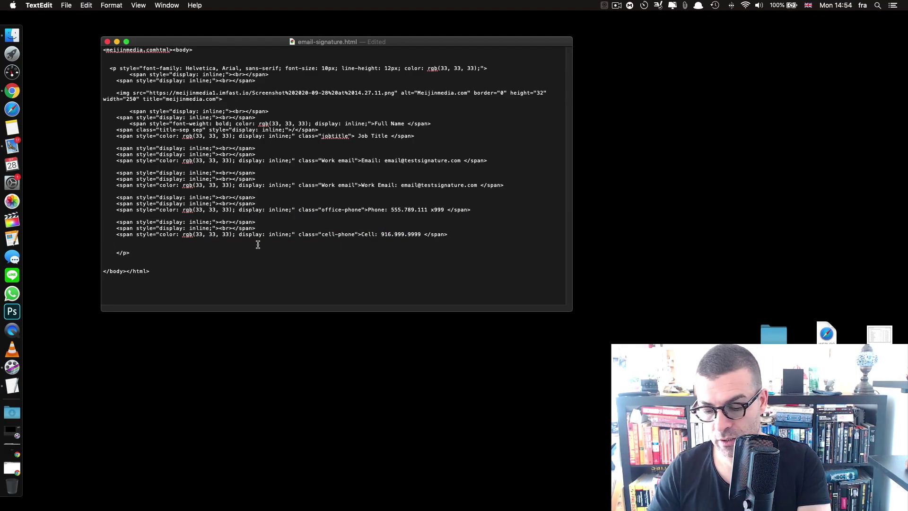
key("super+v")
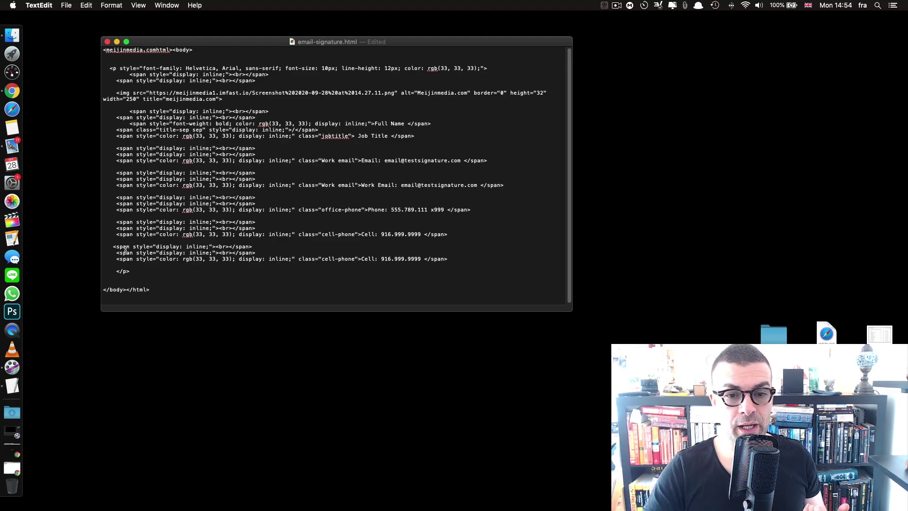
Step: Save the edited email-signature.html and close its document window
left_click(66, 5)
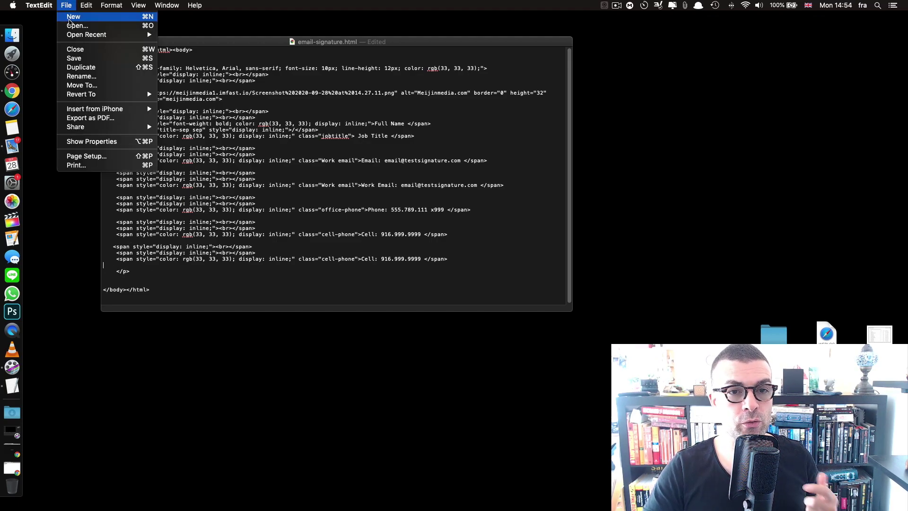
left_click(76, 58)
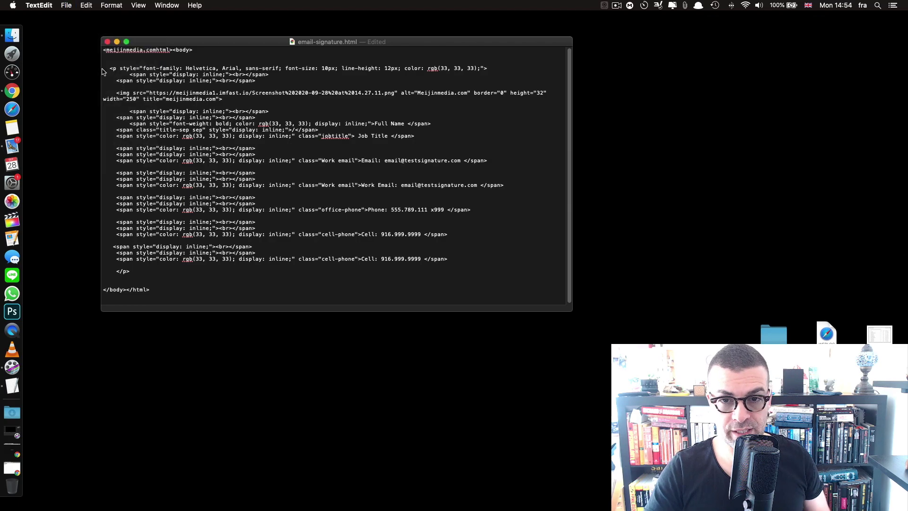
left_click(108, 42)
Step: Open email-signature.html from the desktop in Chrome, copy the entire rendered signature, and minimize the browser
double_click(404, 185)
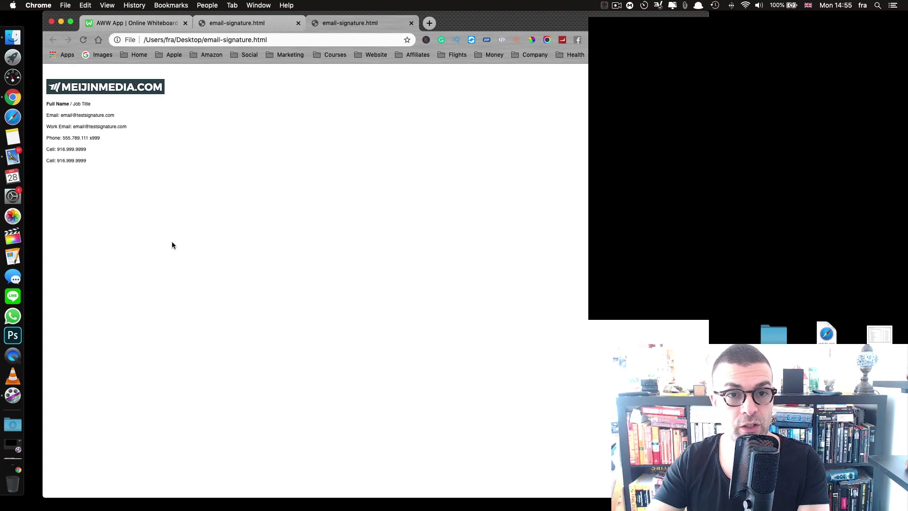
left_click(85, 5)
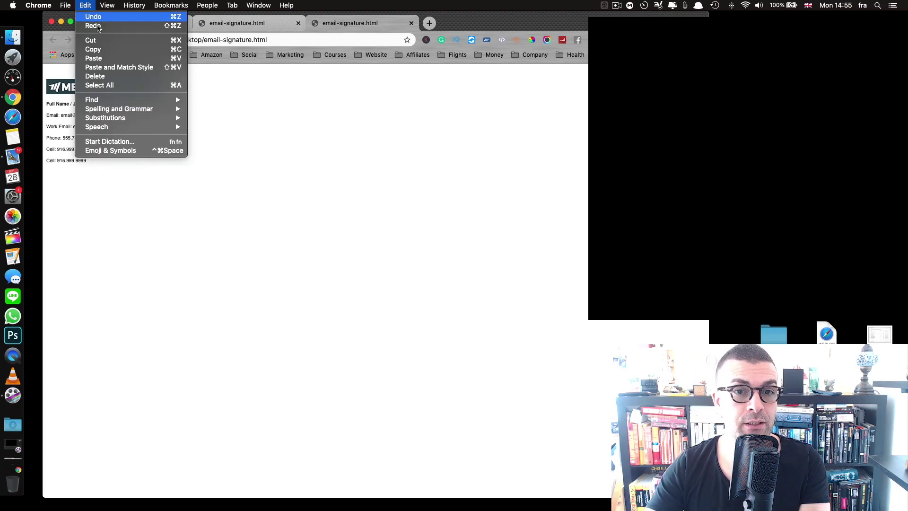
left_click(131, 86)
key("super+c")
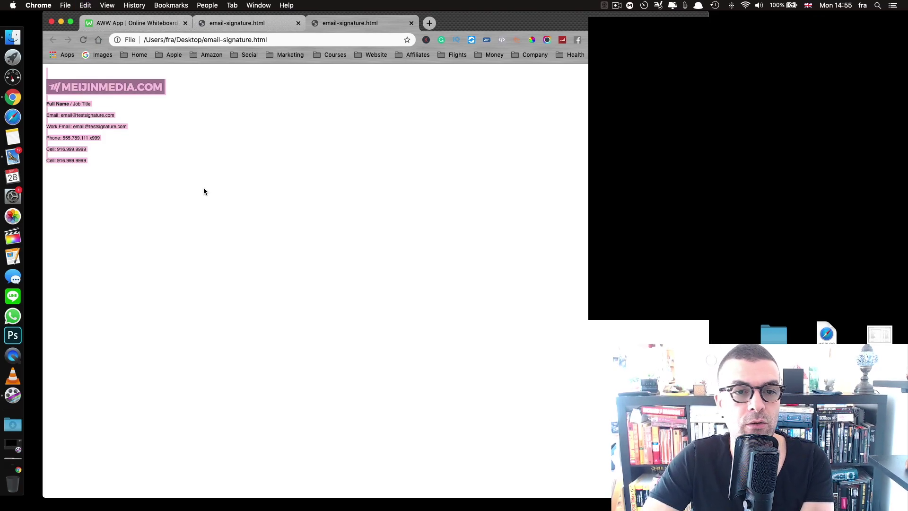
left_click(61, 23)
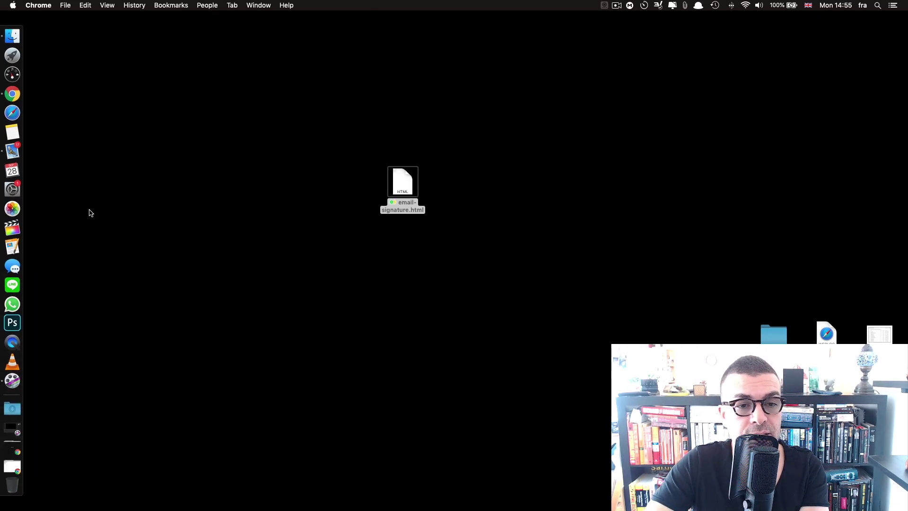
Step: Switch to Mail and add a new signature in its Signatures preferences
left_click(7, 156)
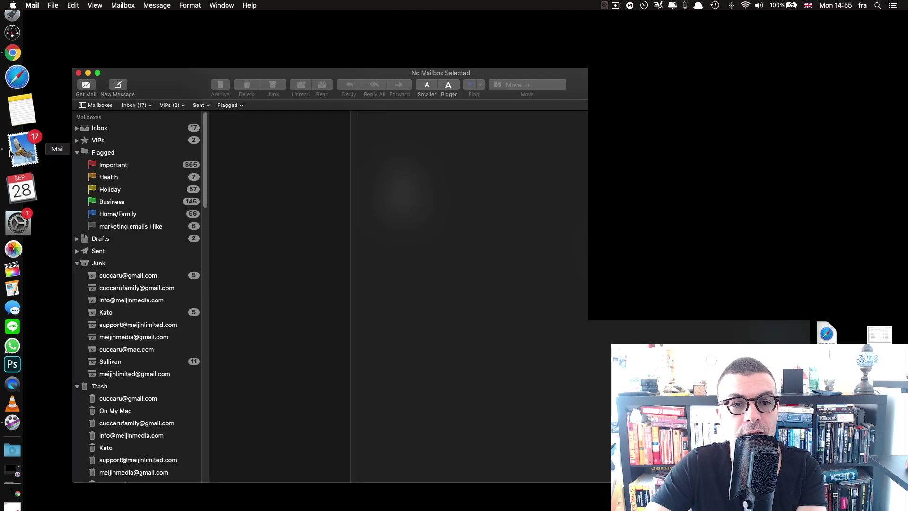
left_click(32, 5)
left_click(47, 28)
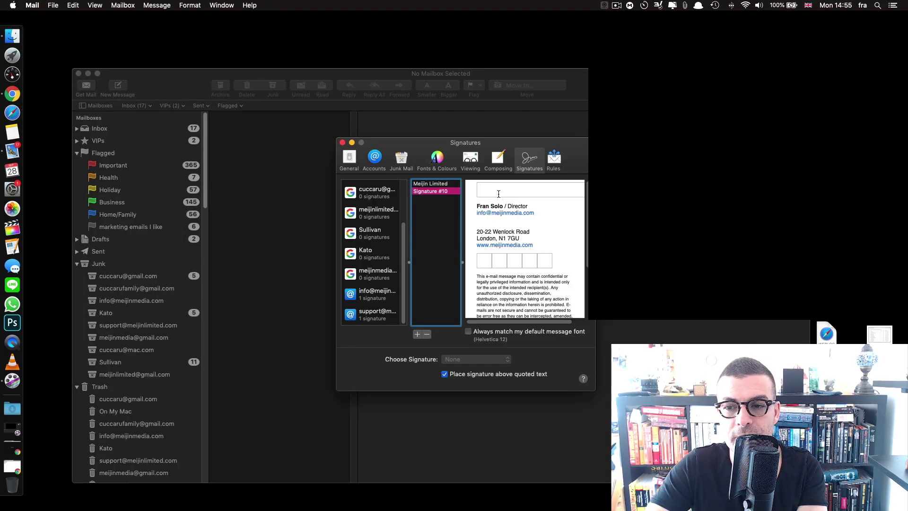
left_click(416, 334)
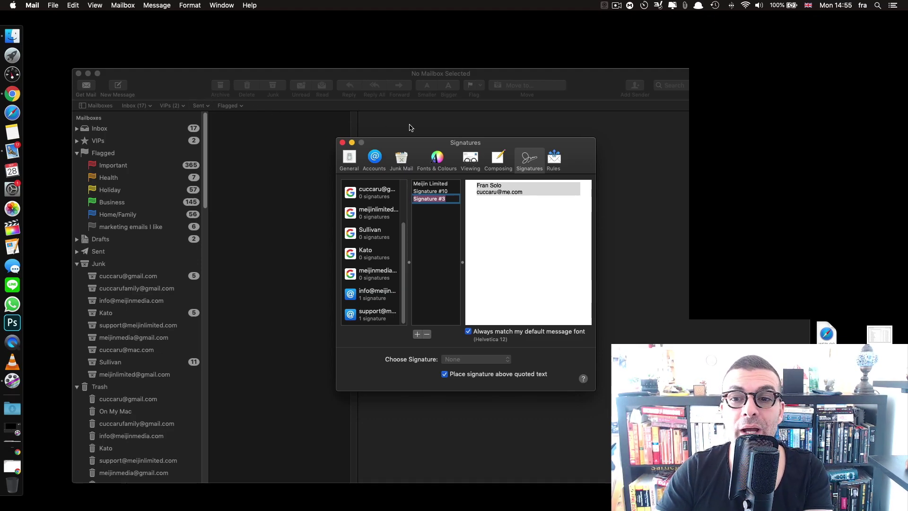
Step: Move the Signatures window aside and paste the copied signature into the body of a new message
left_click_drag(419, 144, 473, 18)
left_click(196, 118)
left_click(118, 86)
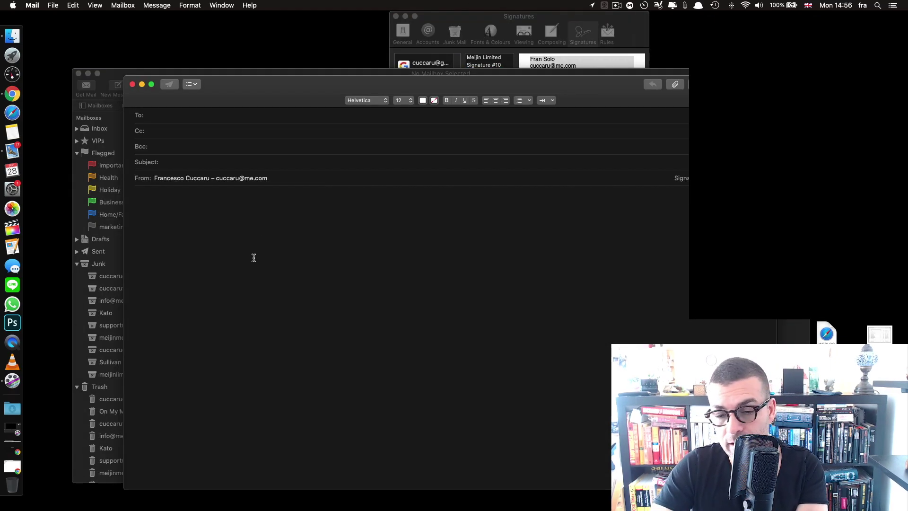
left_click(136, 198)
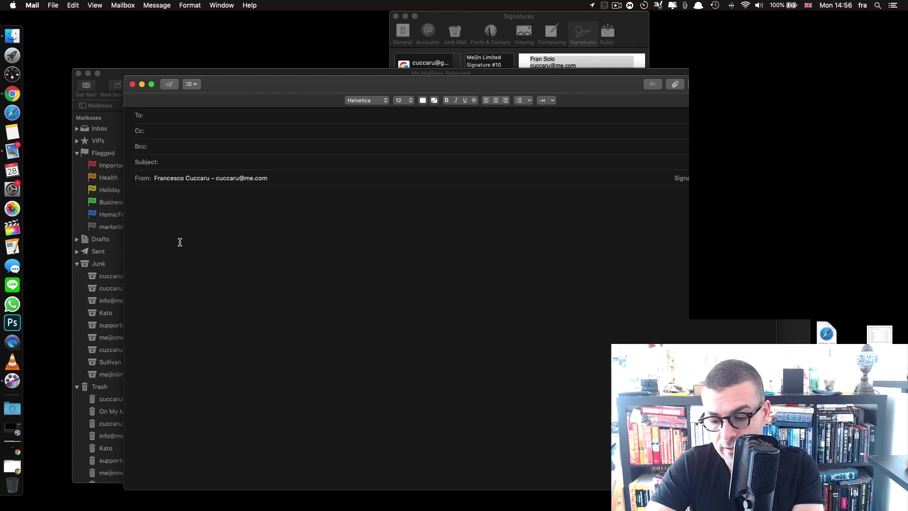
key("super+v")
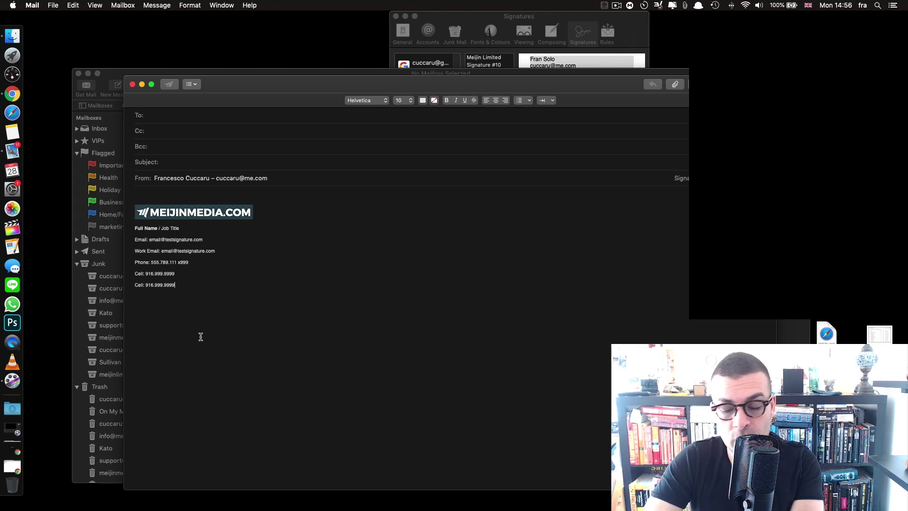
Step: Copy the whole signature from the message body and close the message without saving it as a draft
key("super+a")
key("super+c")
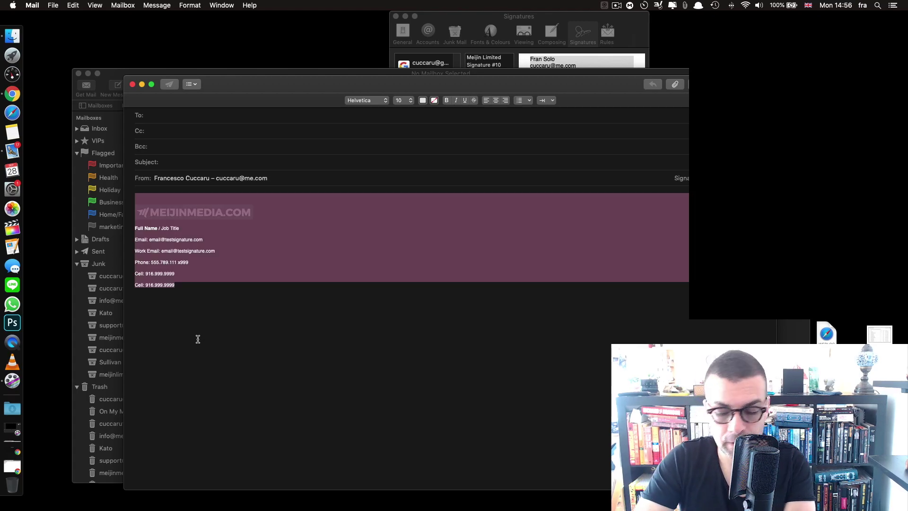
left_click(132, 84)
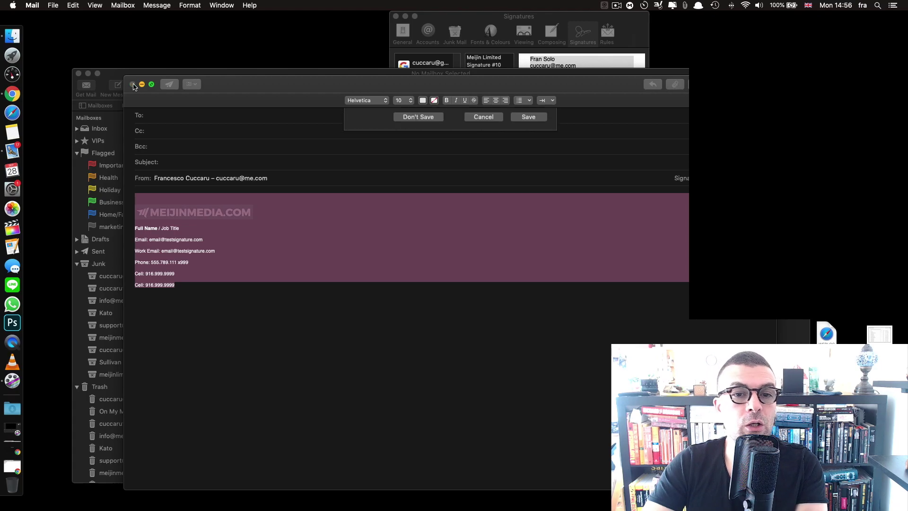
left_click(427, 156)
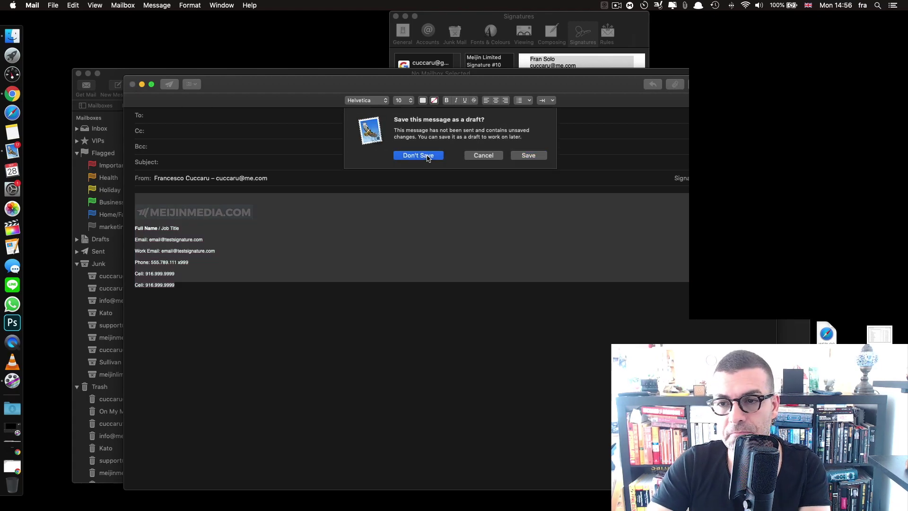
Step: Return to the Signatures preferences and name the new signature meijinmedia
left_click(476, 27)
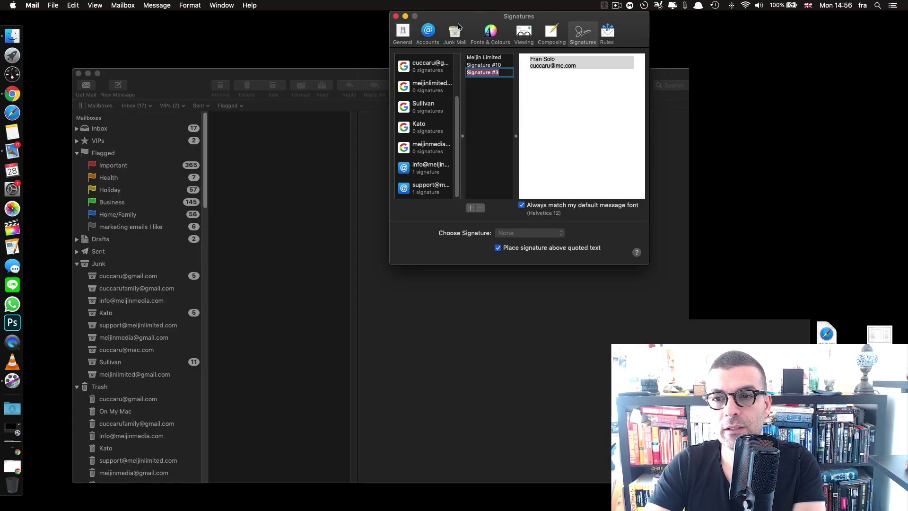
left_click_drag(465, 28, 439, 43)
type("meij")
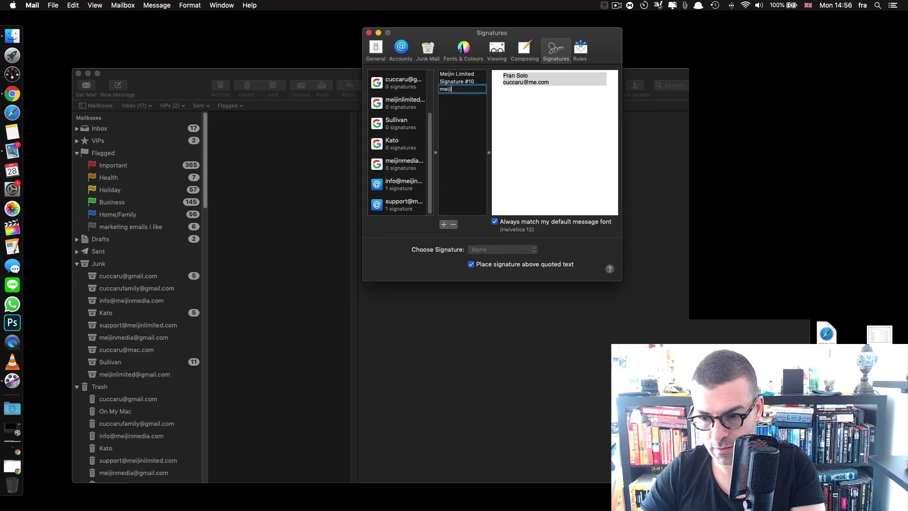
type("inmedia")
key("Return")
Step: Replace the meijinmedia signature's default text with the copied signature and assign it to the meijinmedia info mail account
left_click(555, 108)
key("super+a")
key("BackSpace")
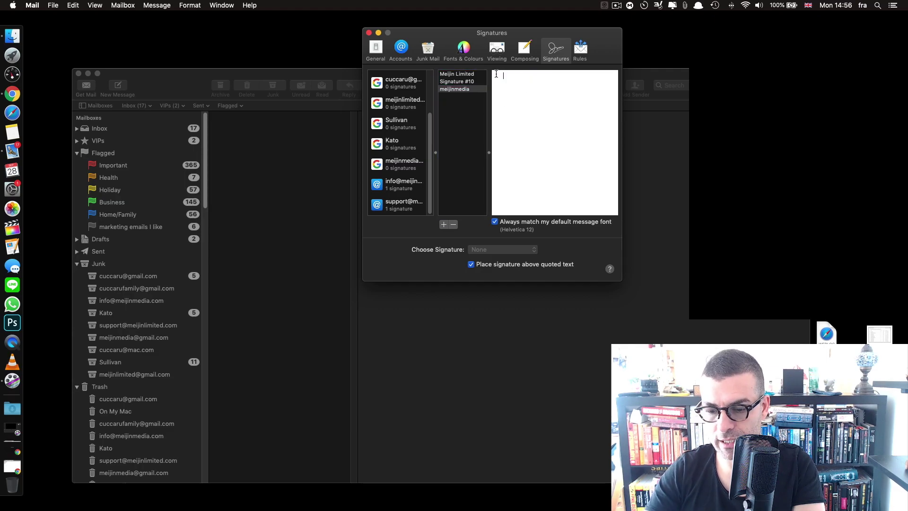
key("super+v")
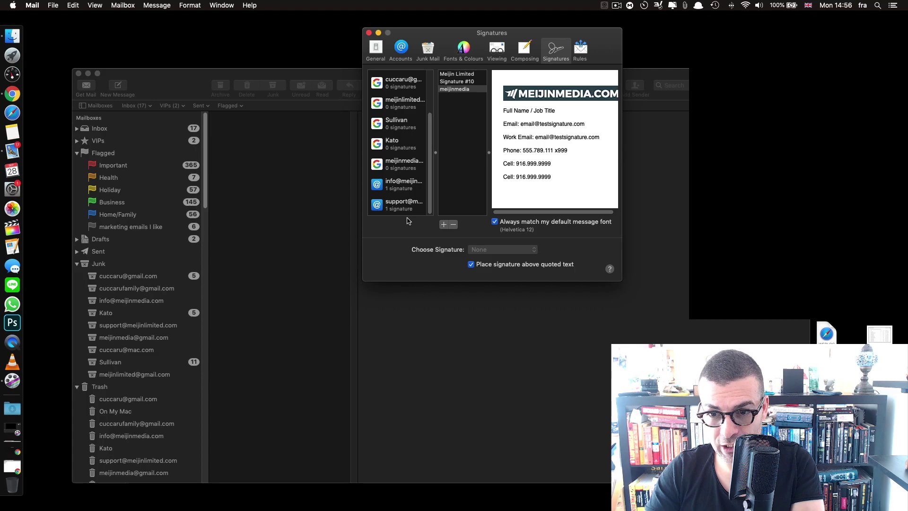
left_click_drag(452, 90, 421, 183)
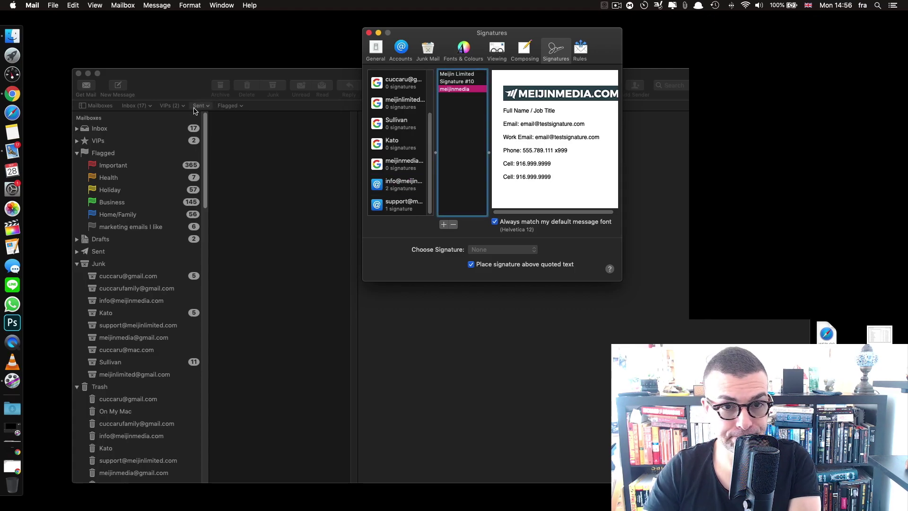
left_click(369, 32)
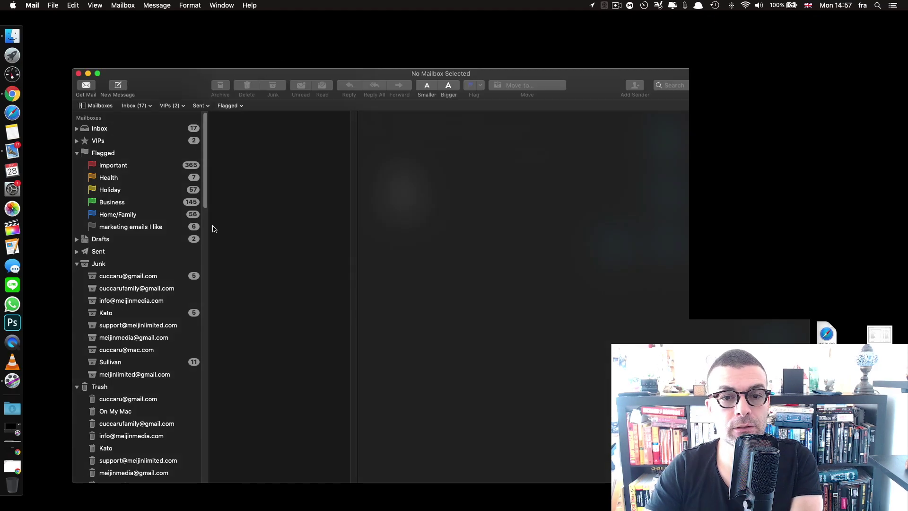
Step: Compose a new message and apply the meijinmedia signature to it
left_click(118, 86)
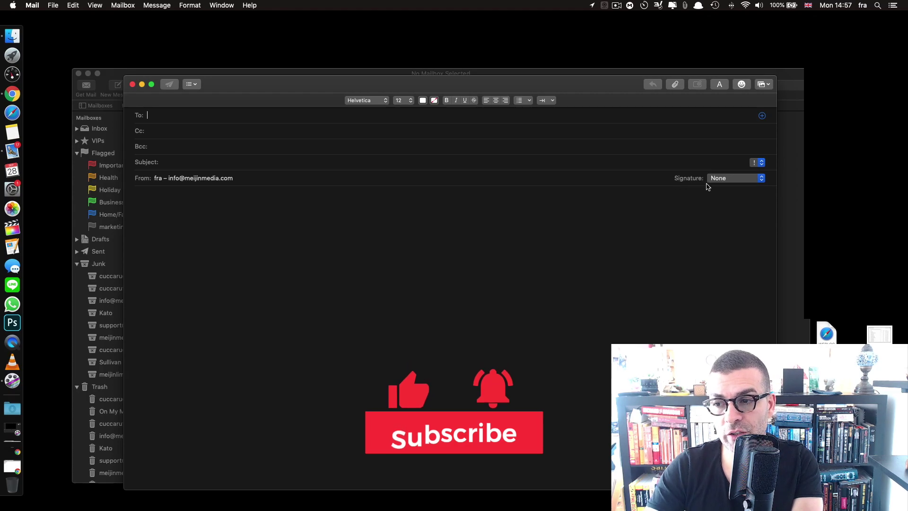
left_click(746, 178)
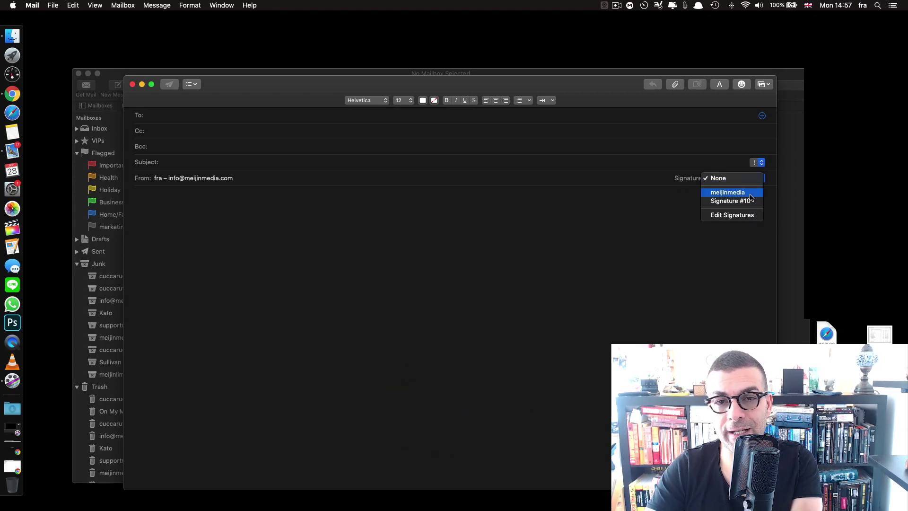
left_click(749, 193)
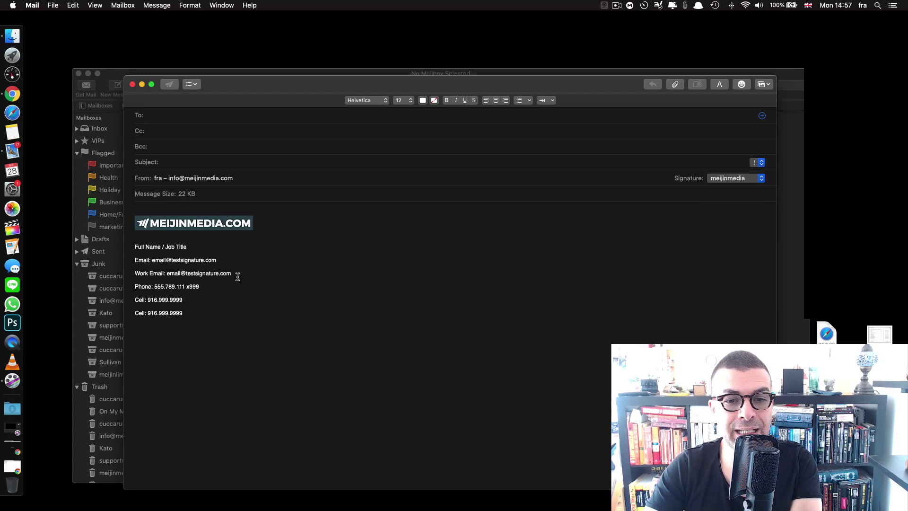
right_click(243, 371)
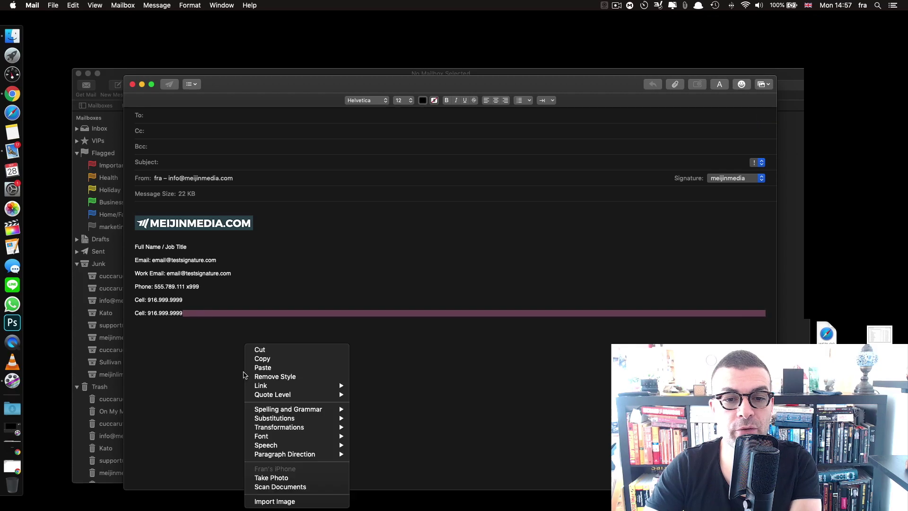
left_click(186, 373)
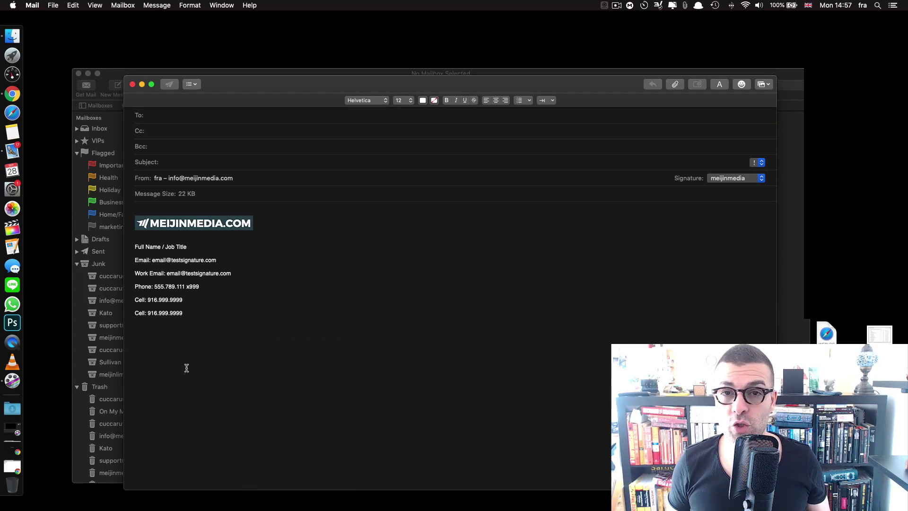